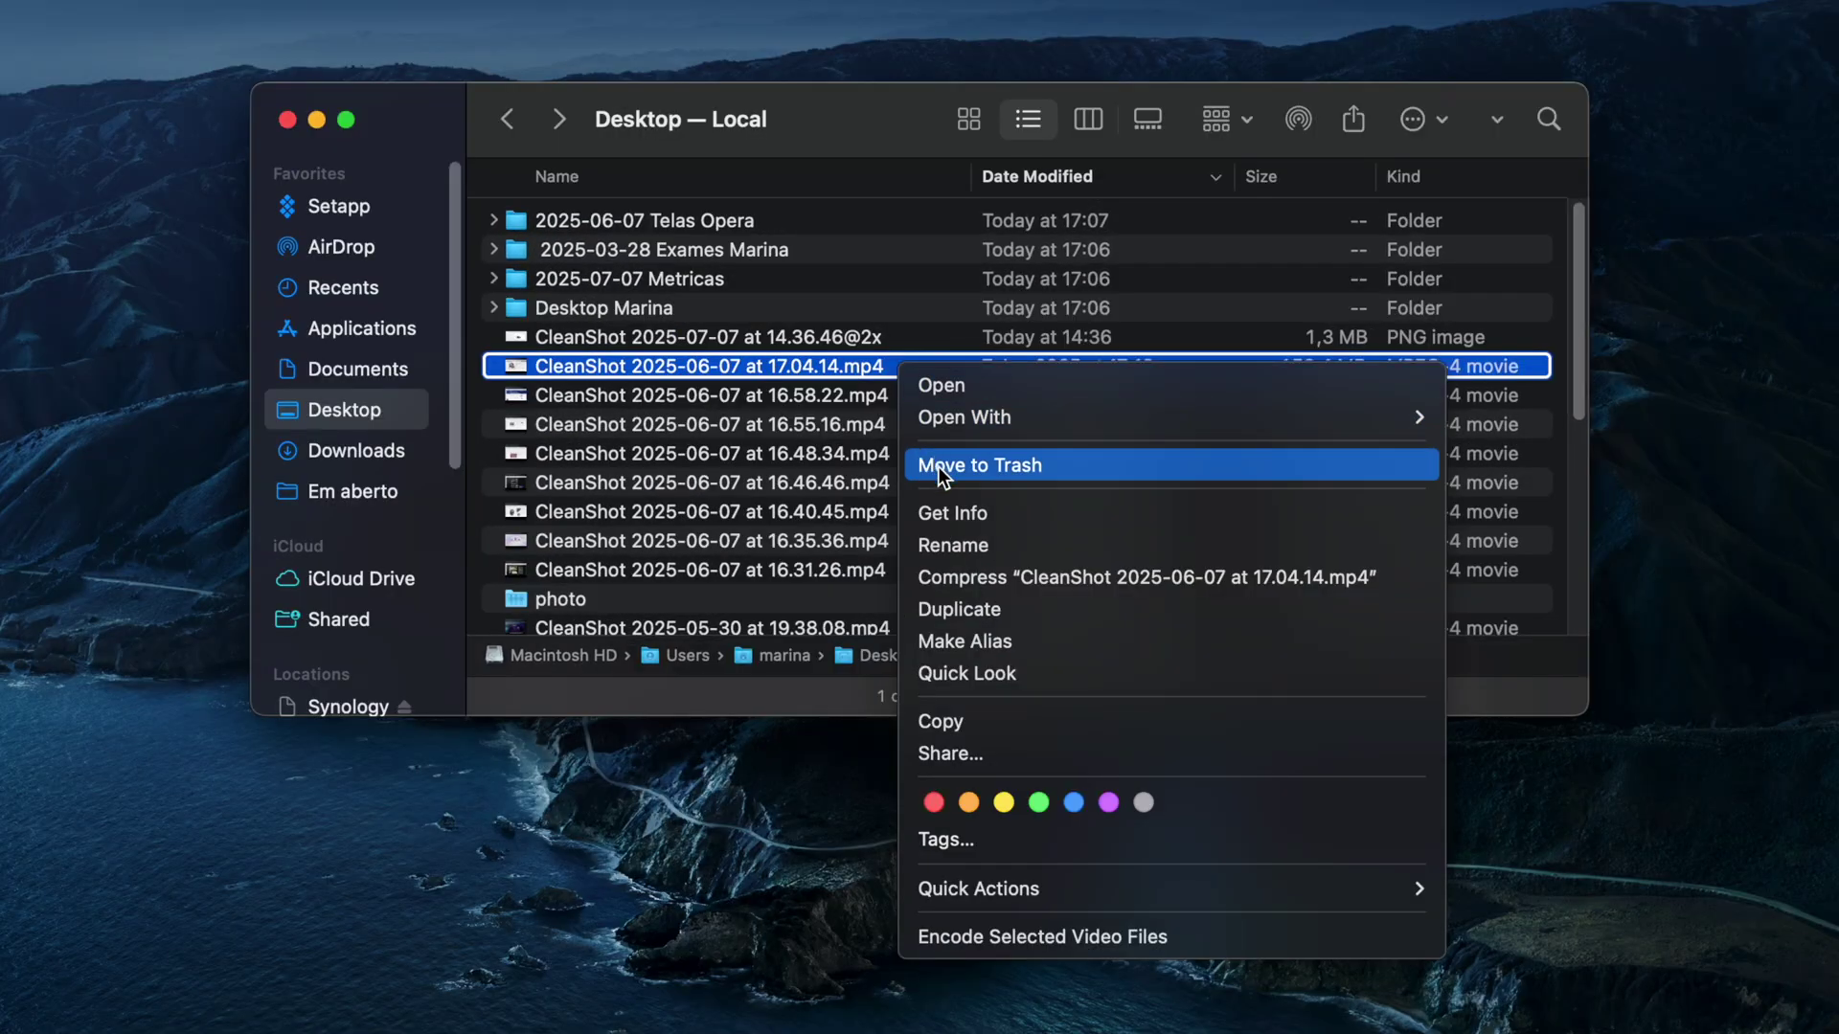
# Use Move to Trash on the unneeded file in Finder's Desktop folder
pyautogui.click(938, 467)
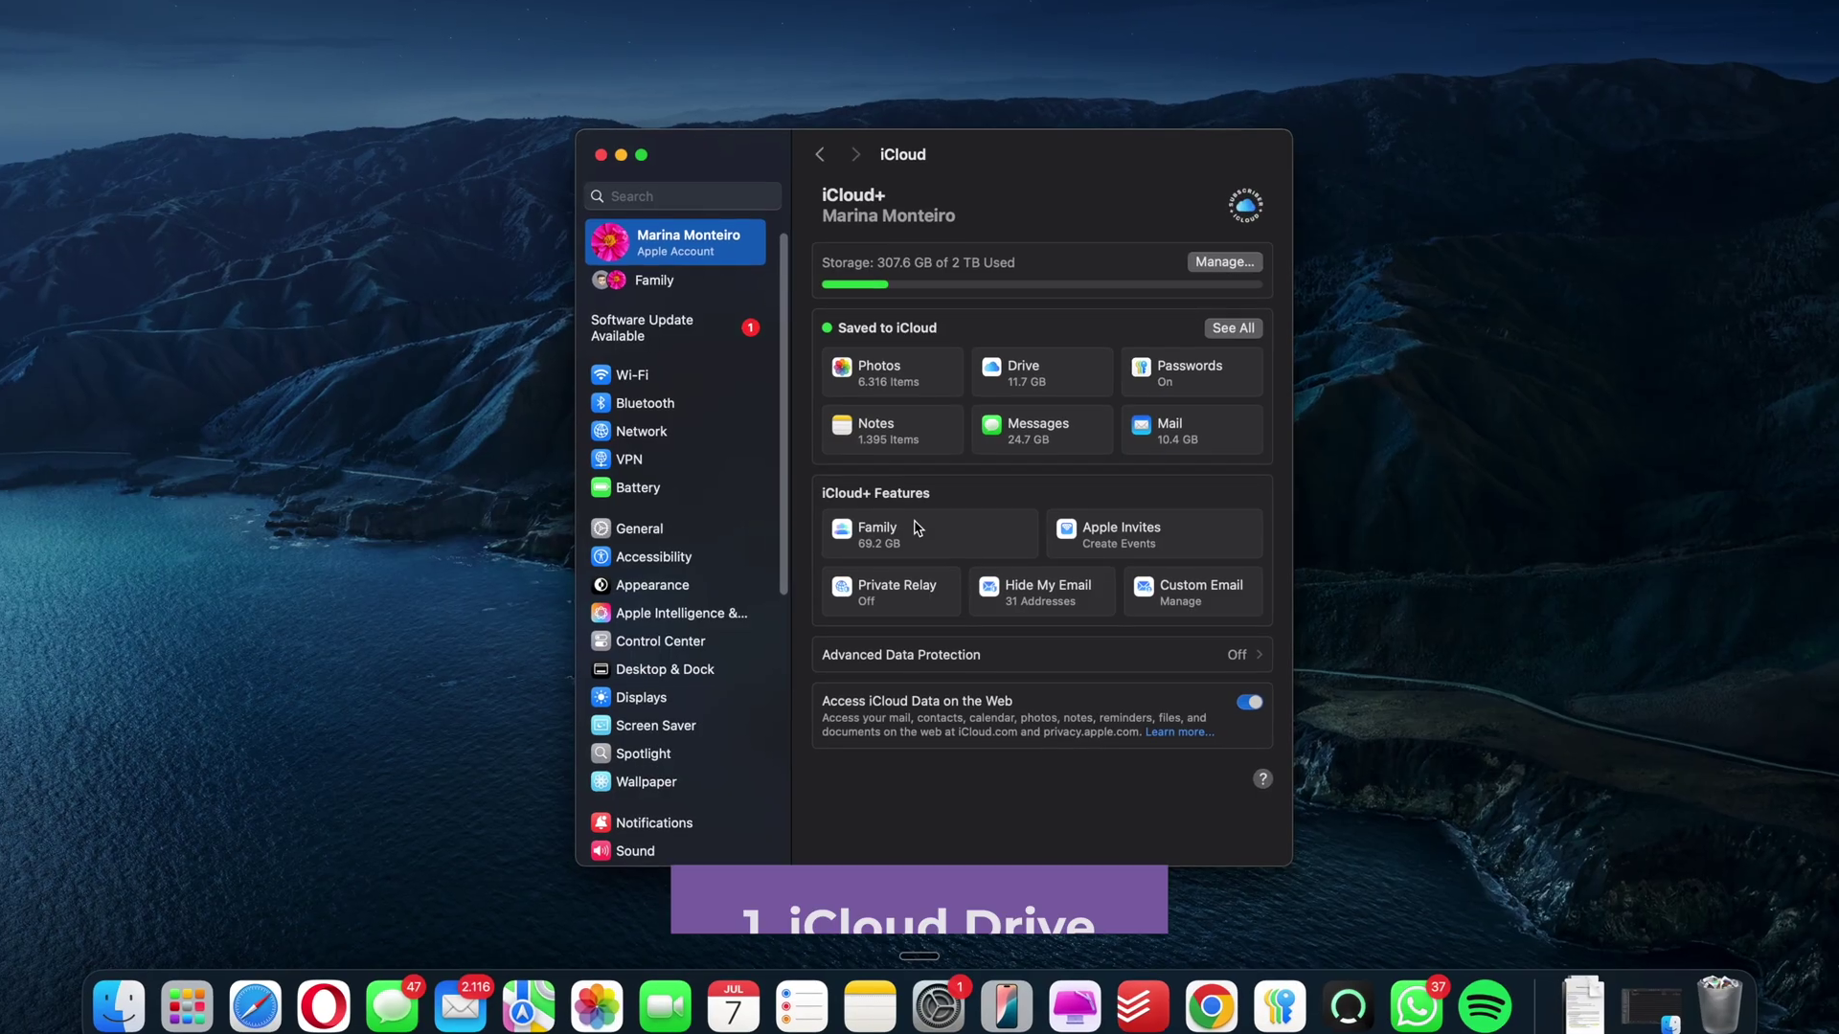
# Open the Downloads folder in iCloud Drive to view its stored images
pyautogui.click(1047, 368)
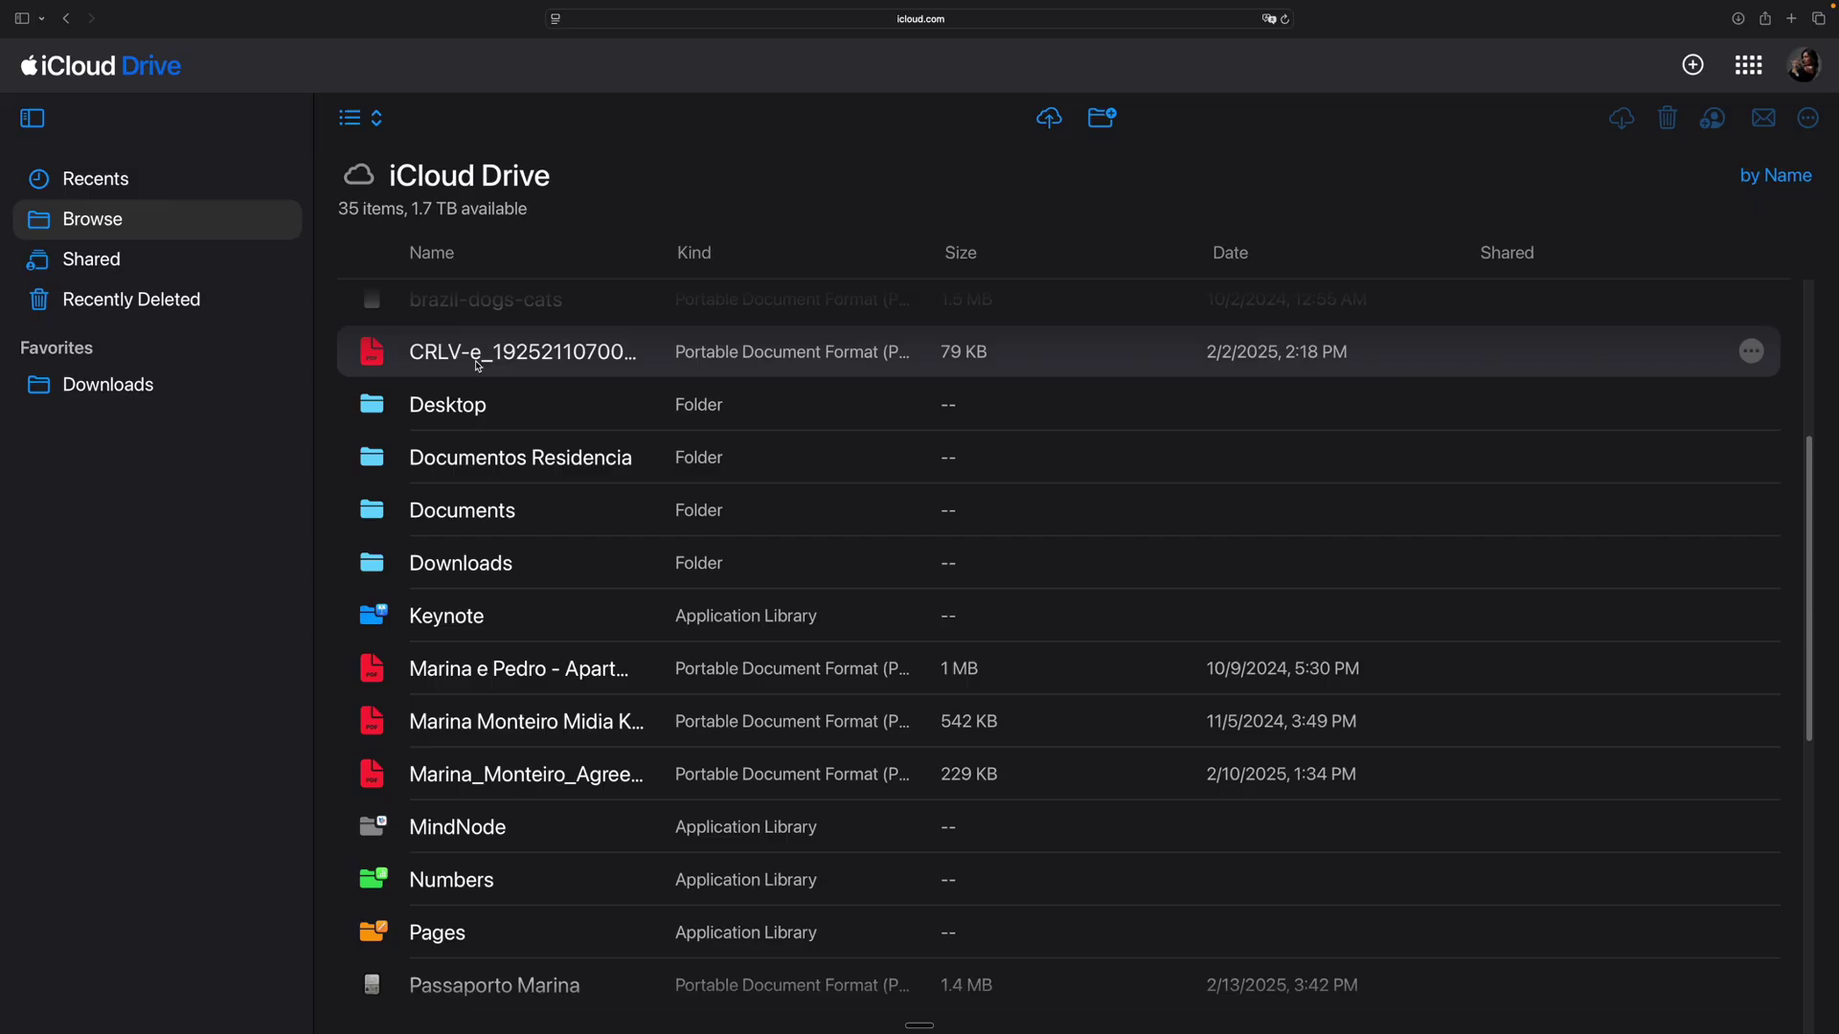
pyautogui.doubleClick(483, 561)
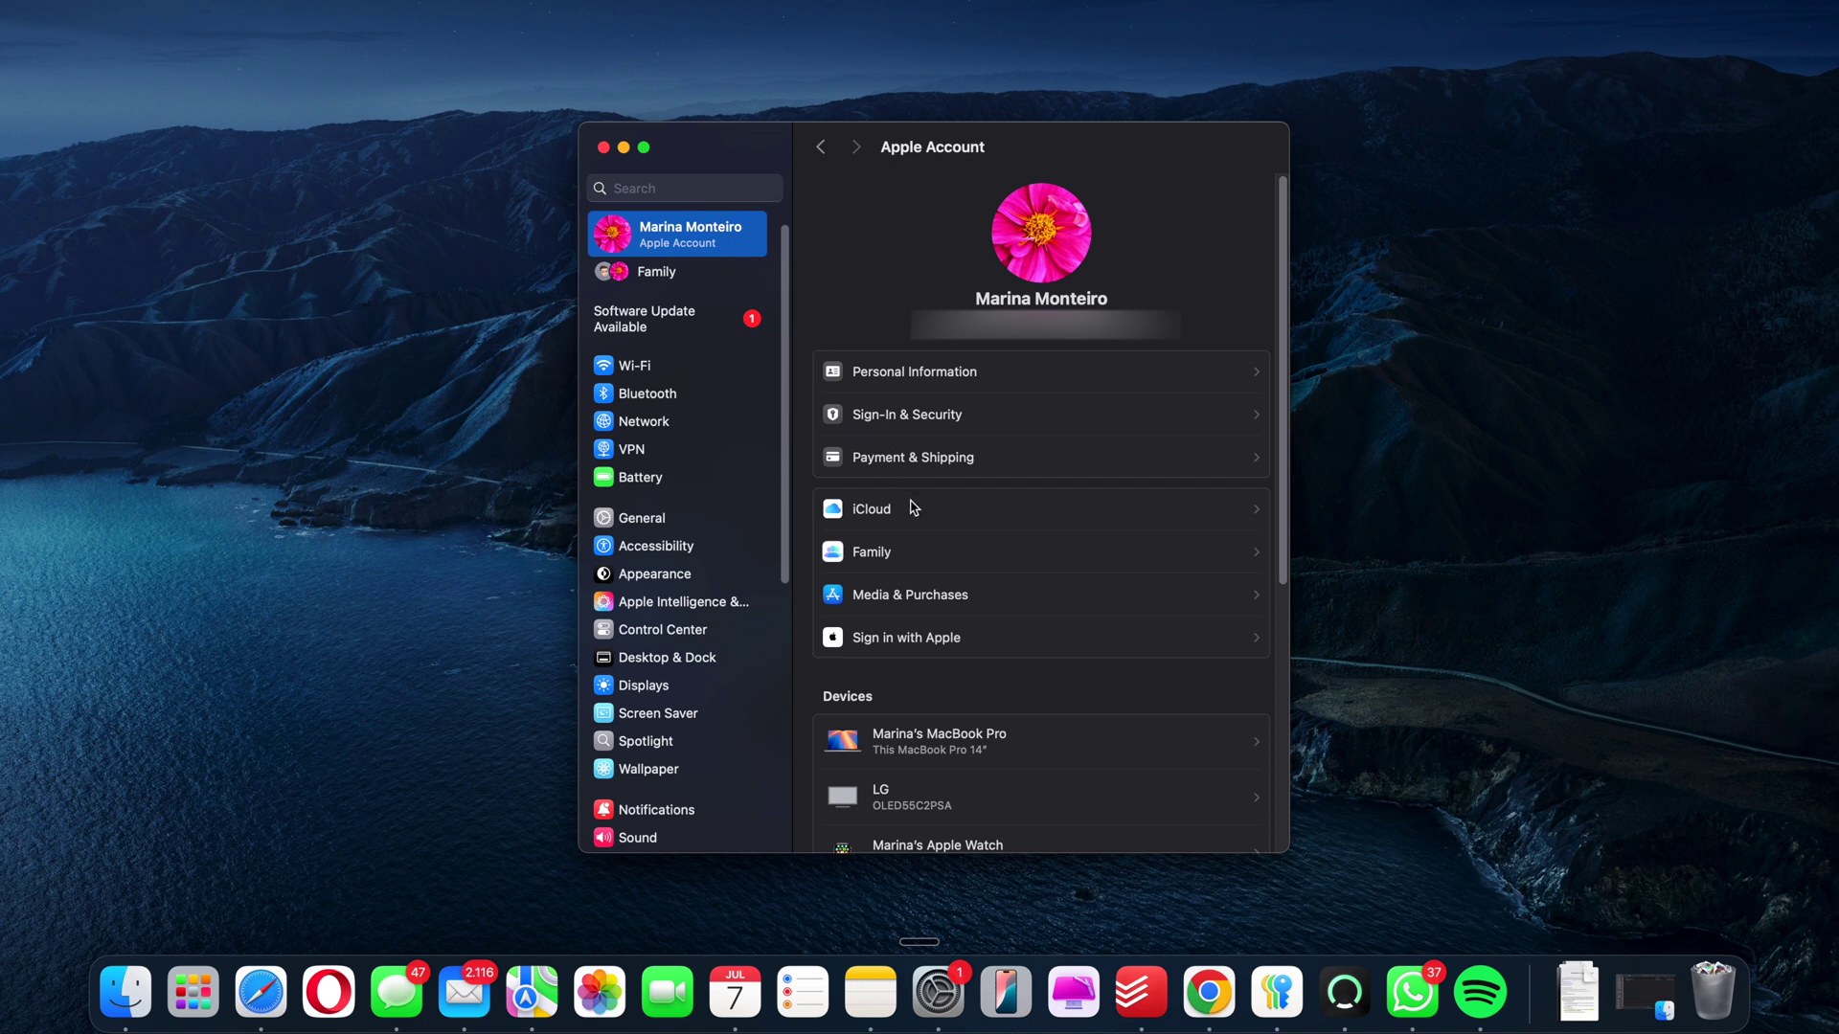
# Switch on Desktop & Documents Folders syncing under Apple Account > iCloud > Drive
pyautogui.click(917, 517)
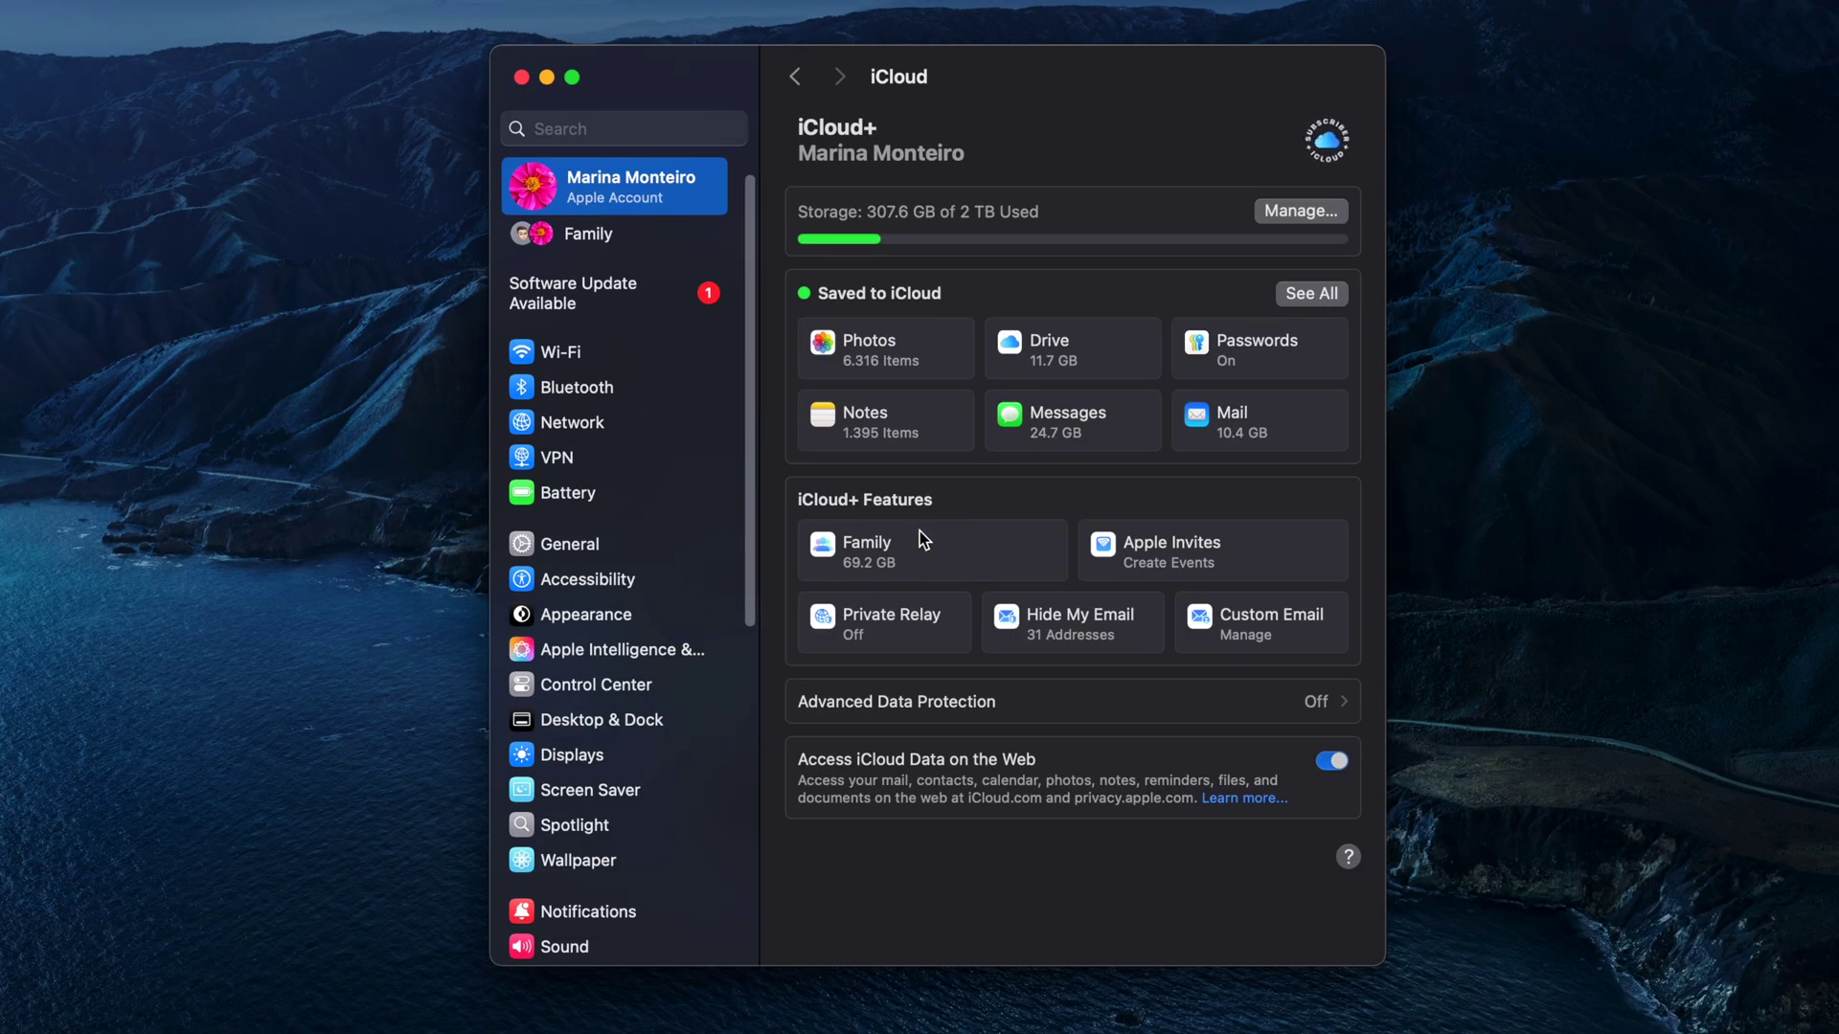
pyautogui.click(1090, 369)
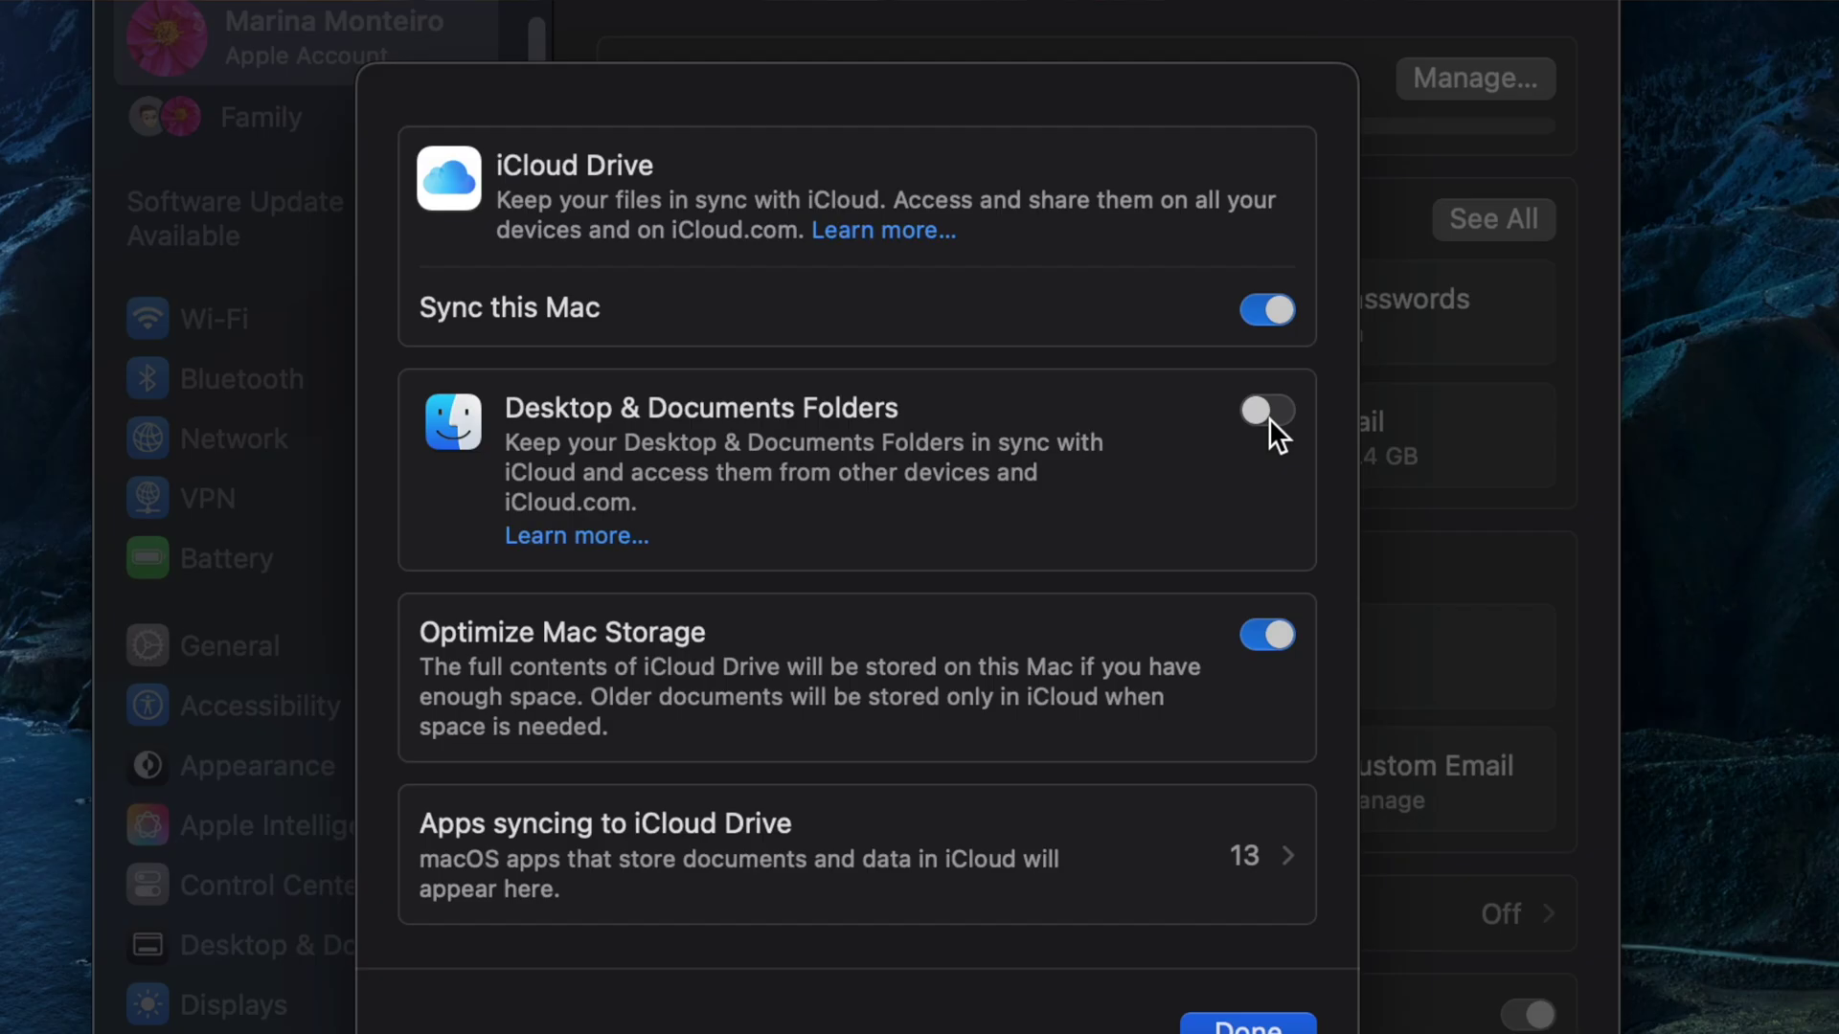
pyautogui.click(1274, 410)
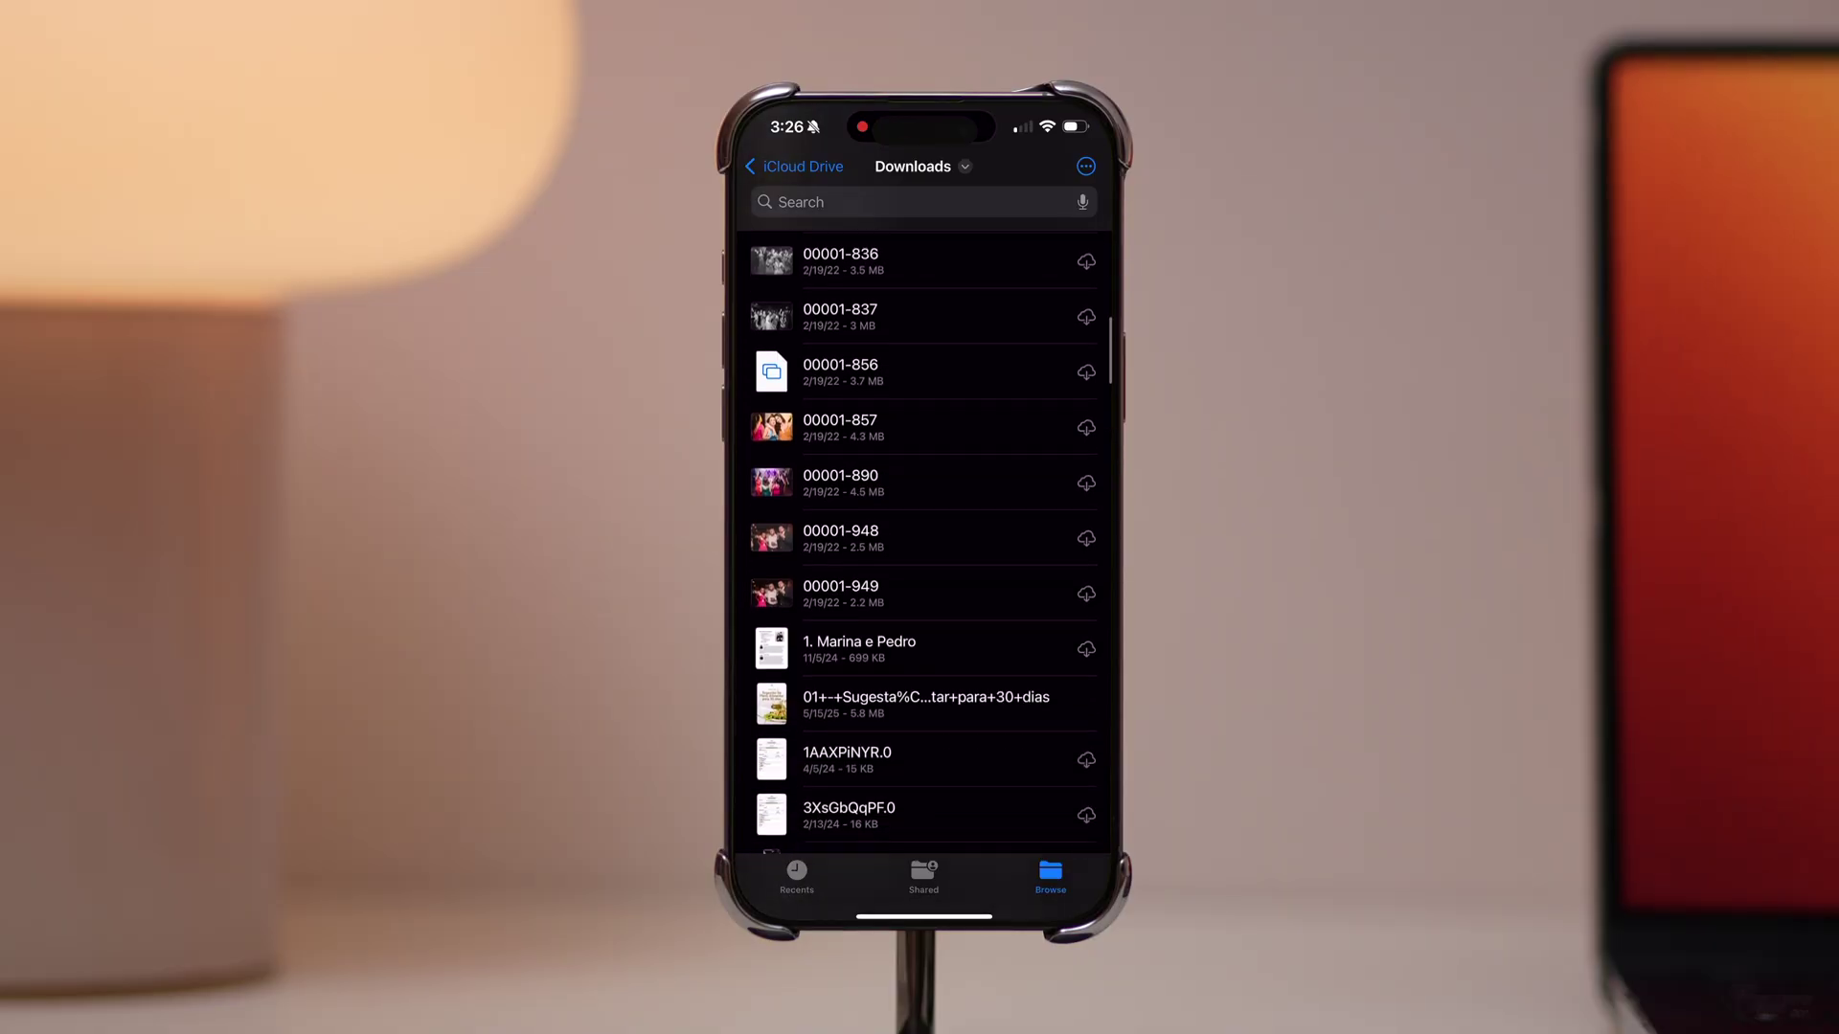
pyautogui.scroll(-5, 923, 536)
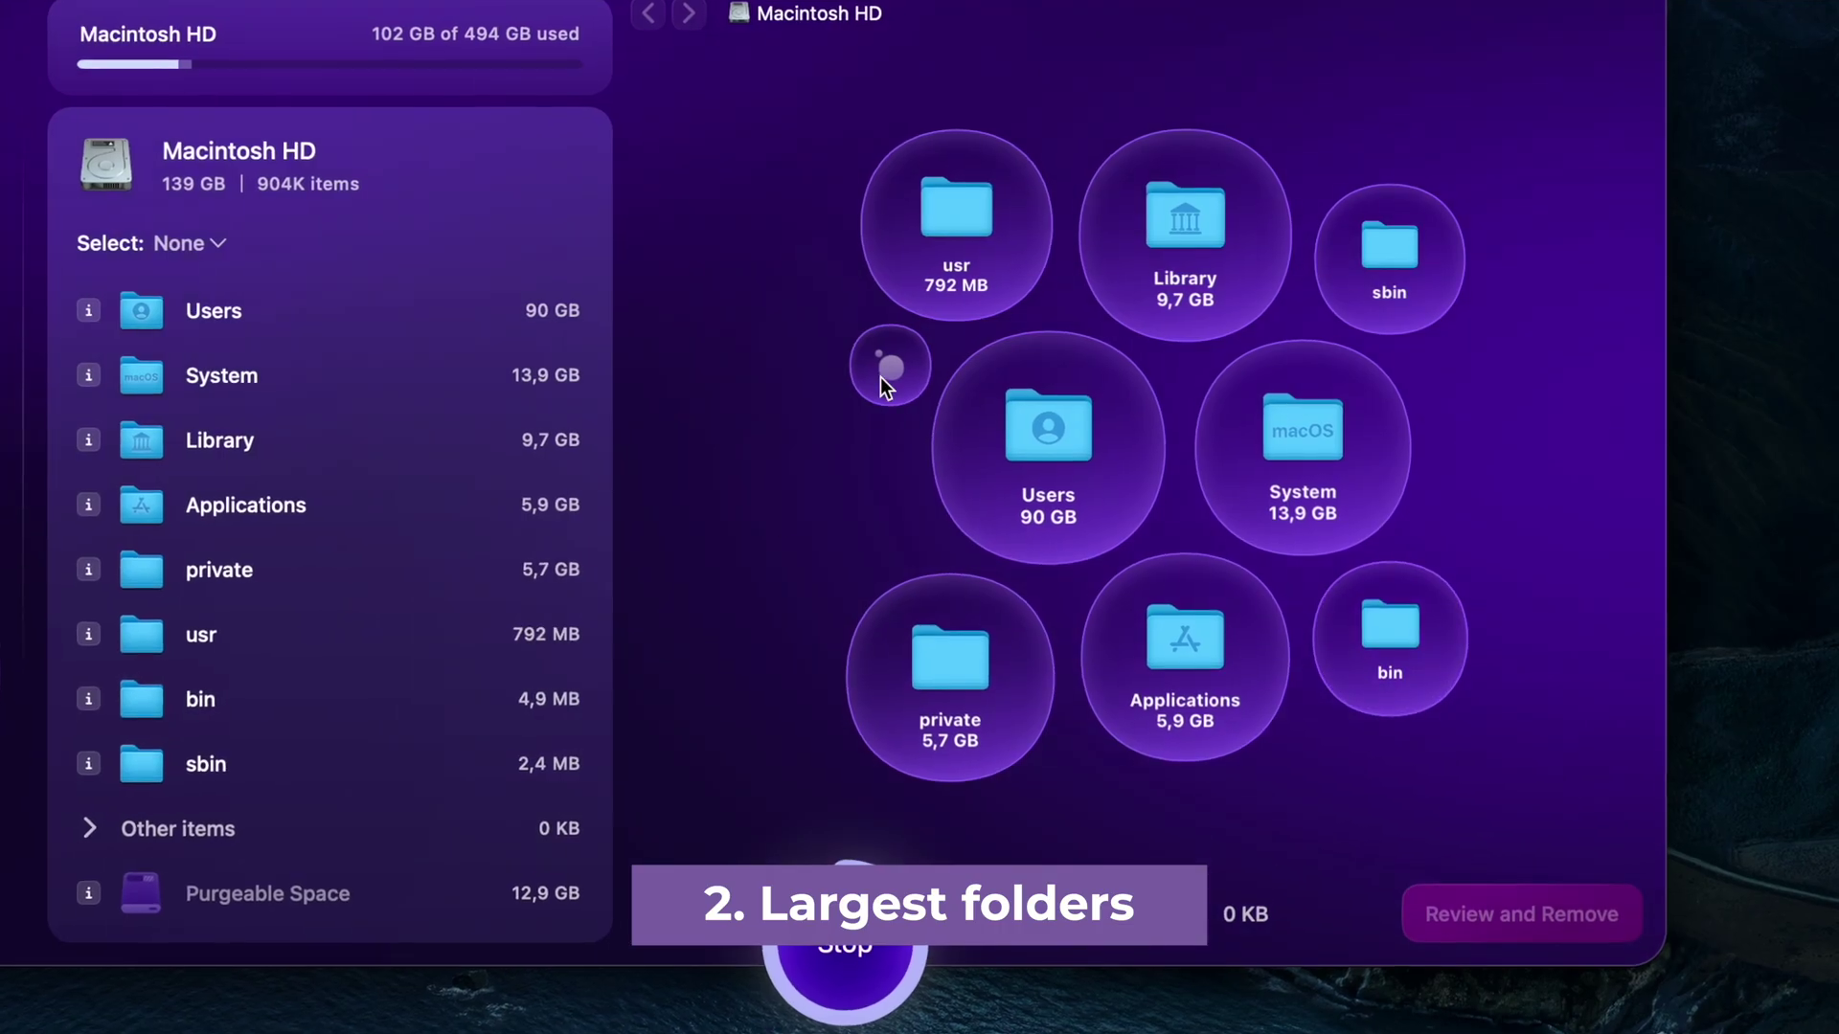
pyautogui.moveTo(947, 247)
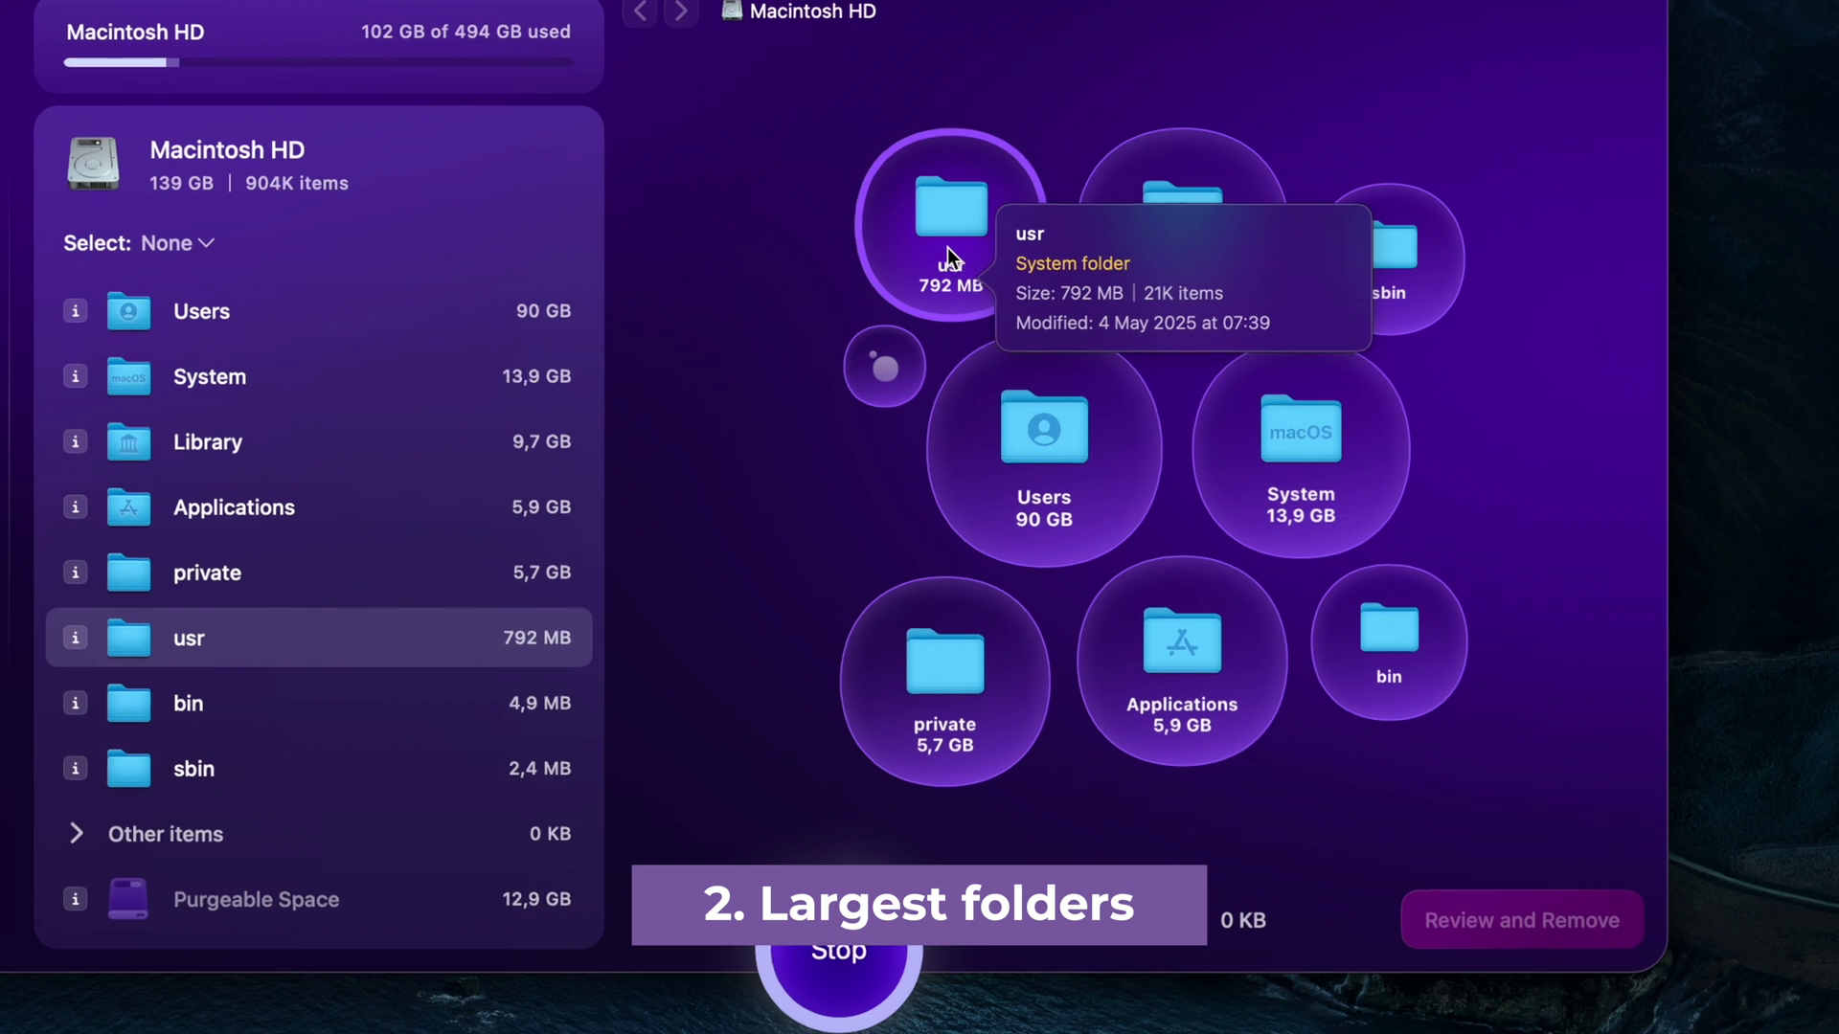
pyautogui.moveTo(1163, 210)
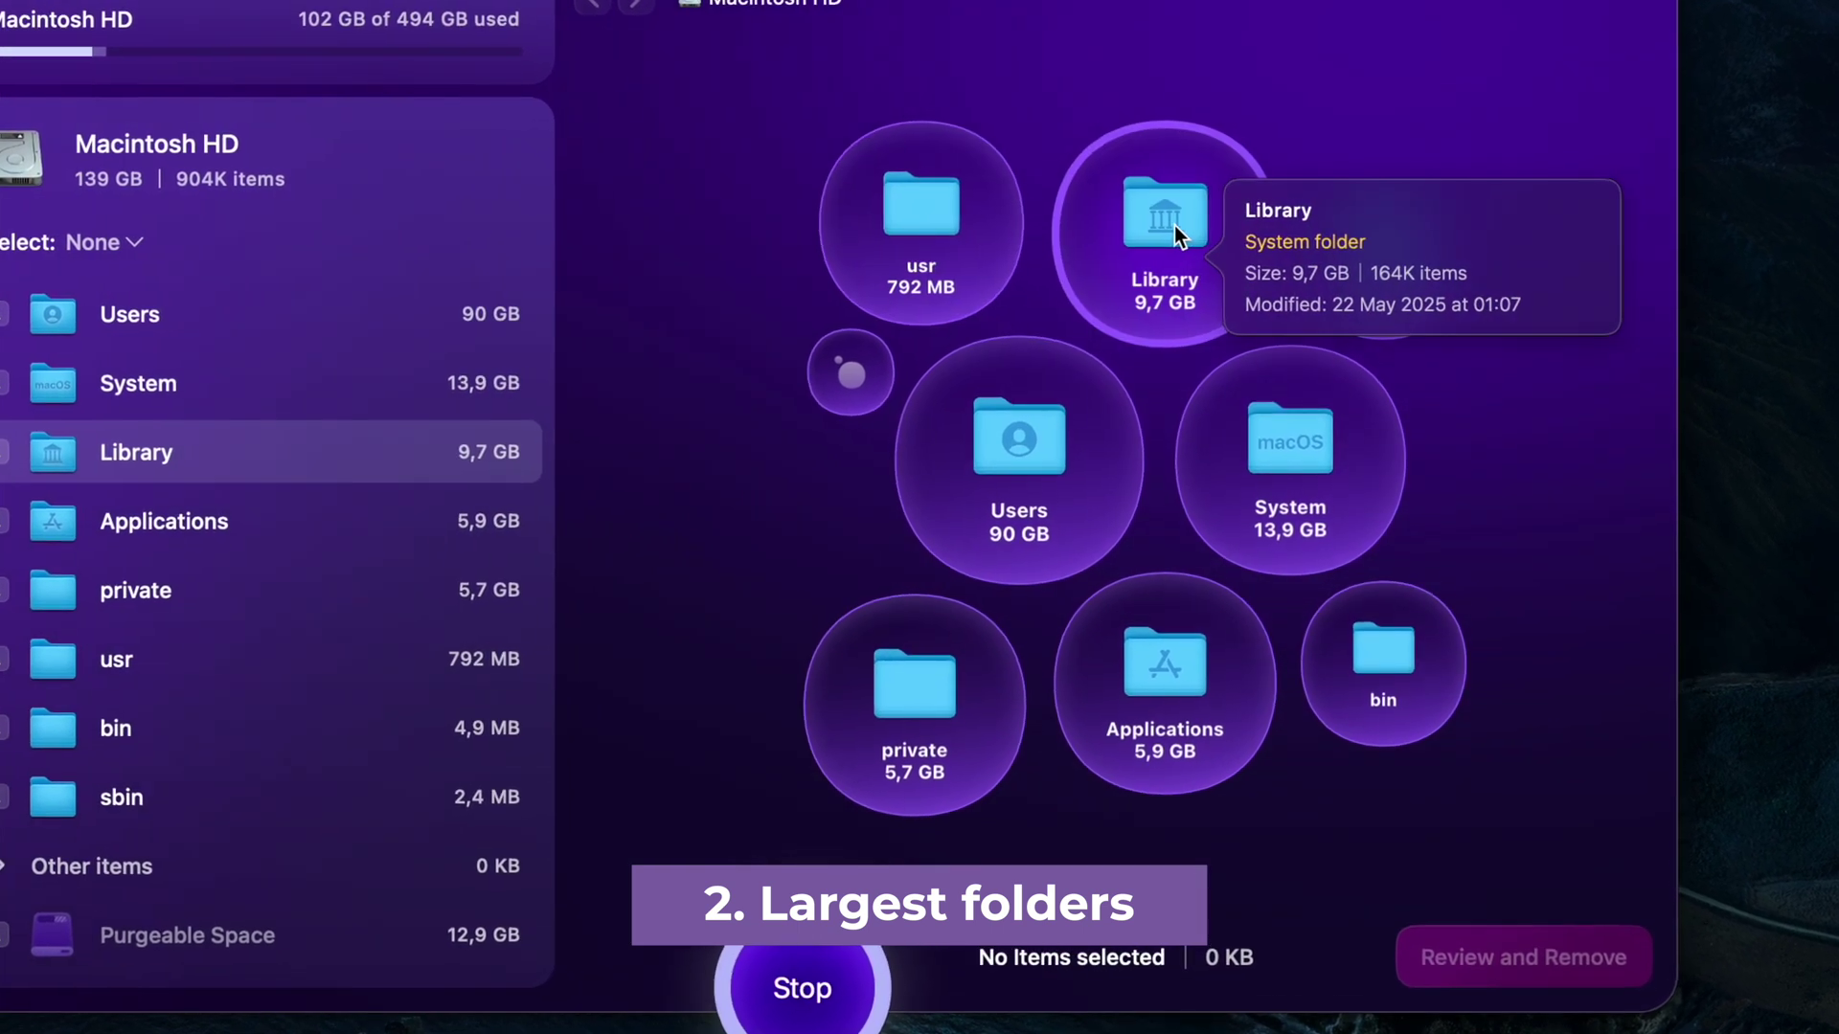
pyautogui.moveTo(1325, 232)
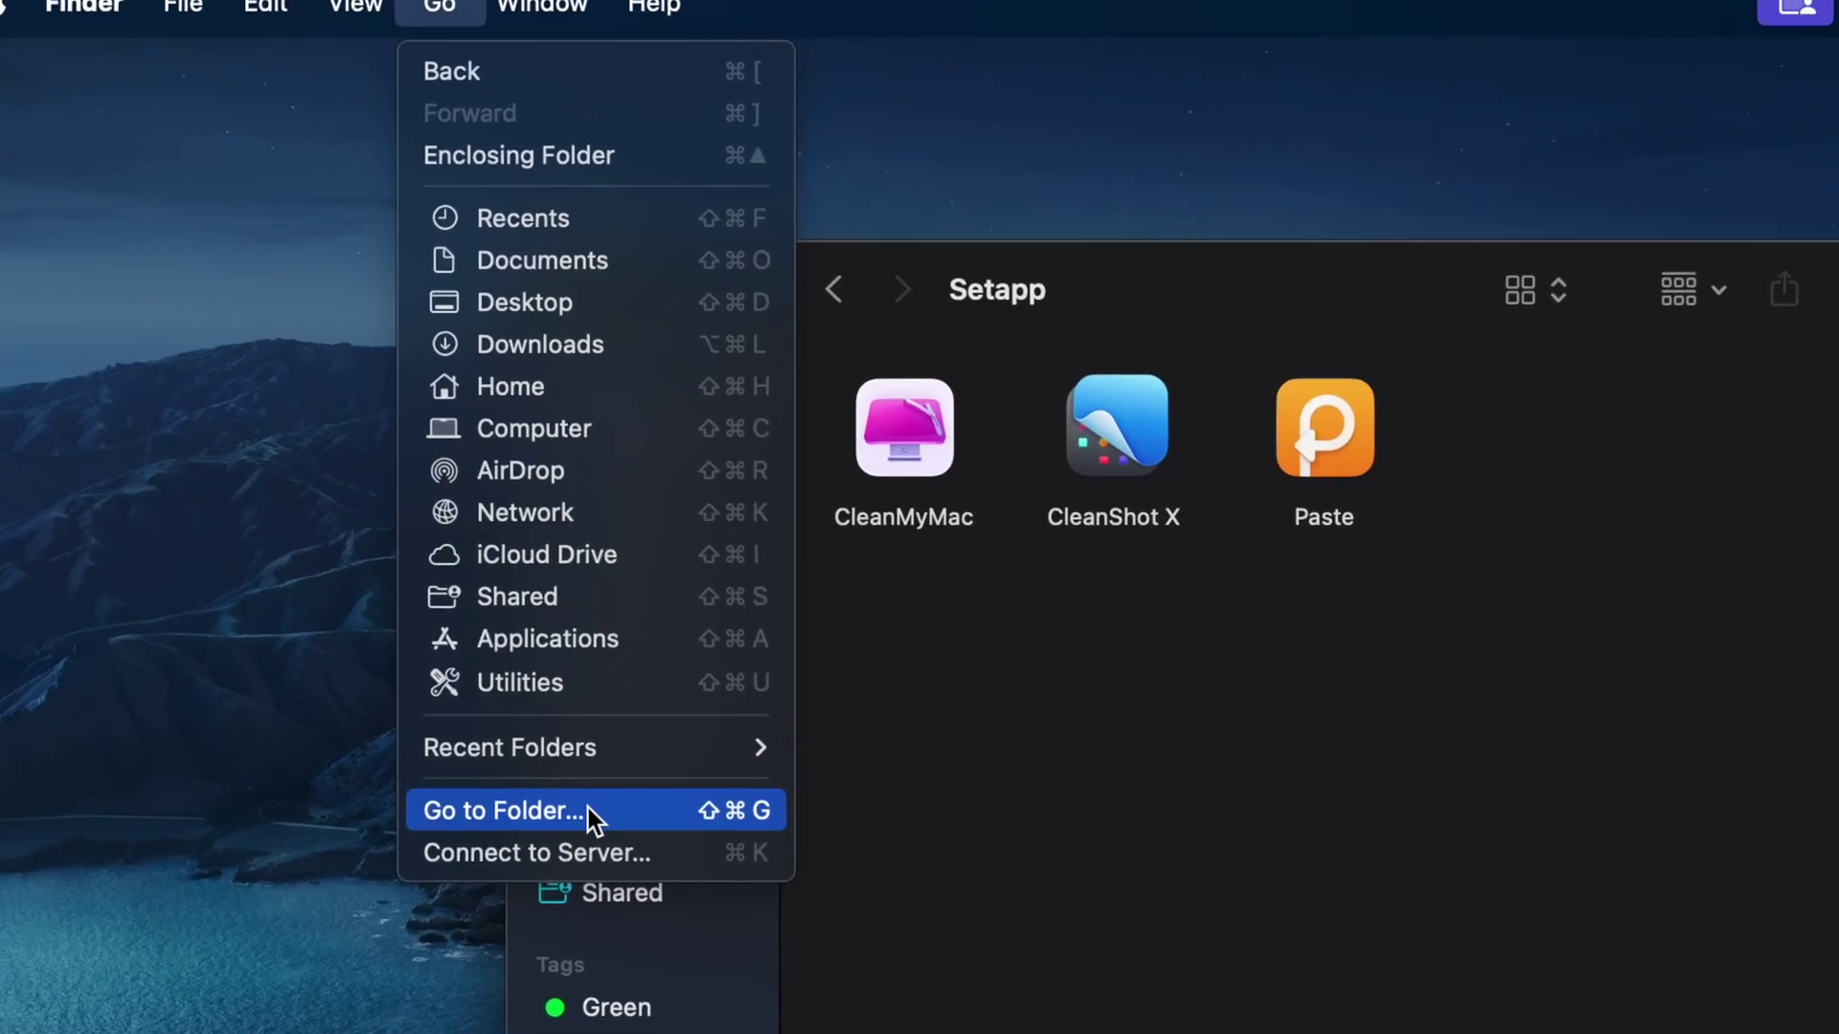
# Show the Applications folder and select the Utilities folder in it
pyautogui.click(590, 811)
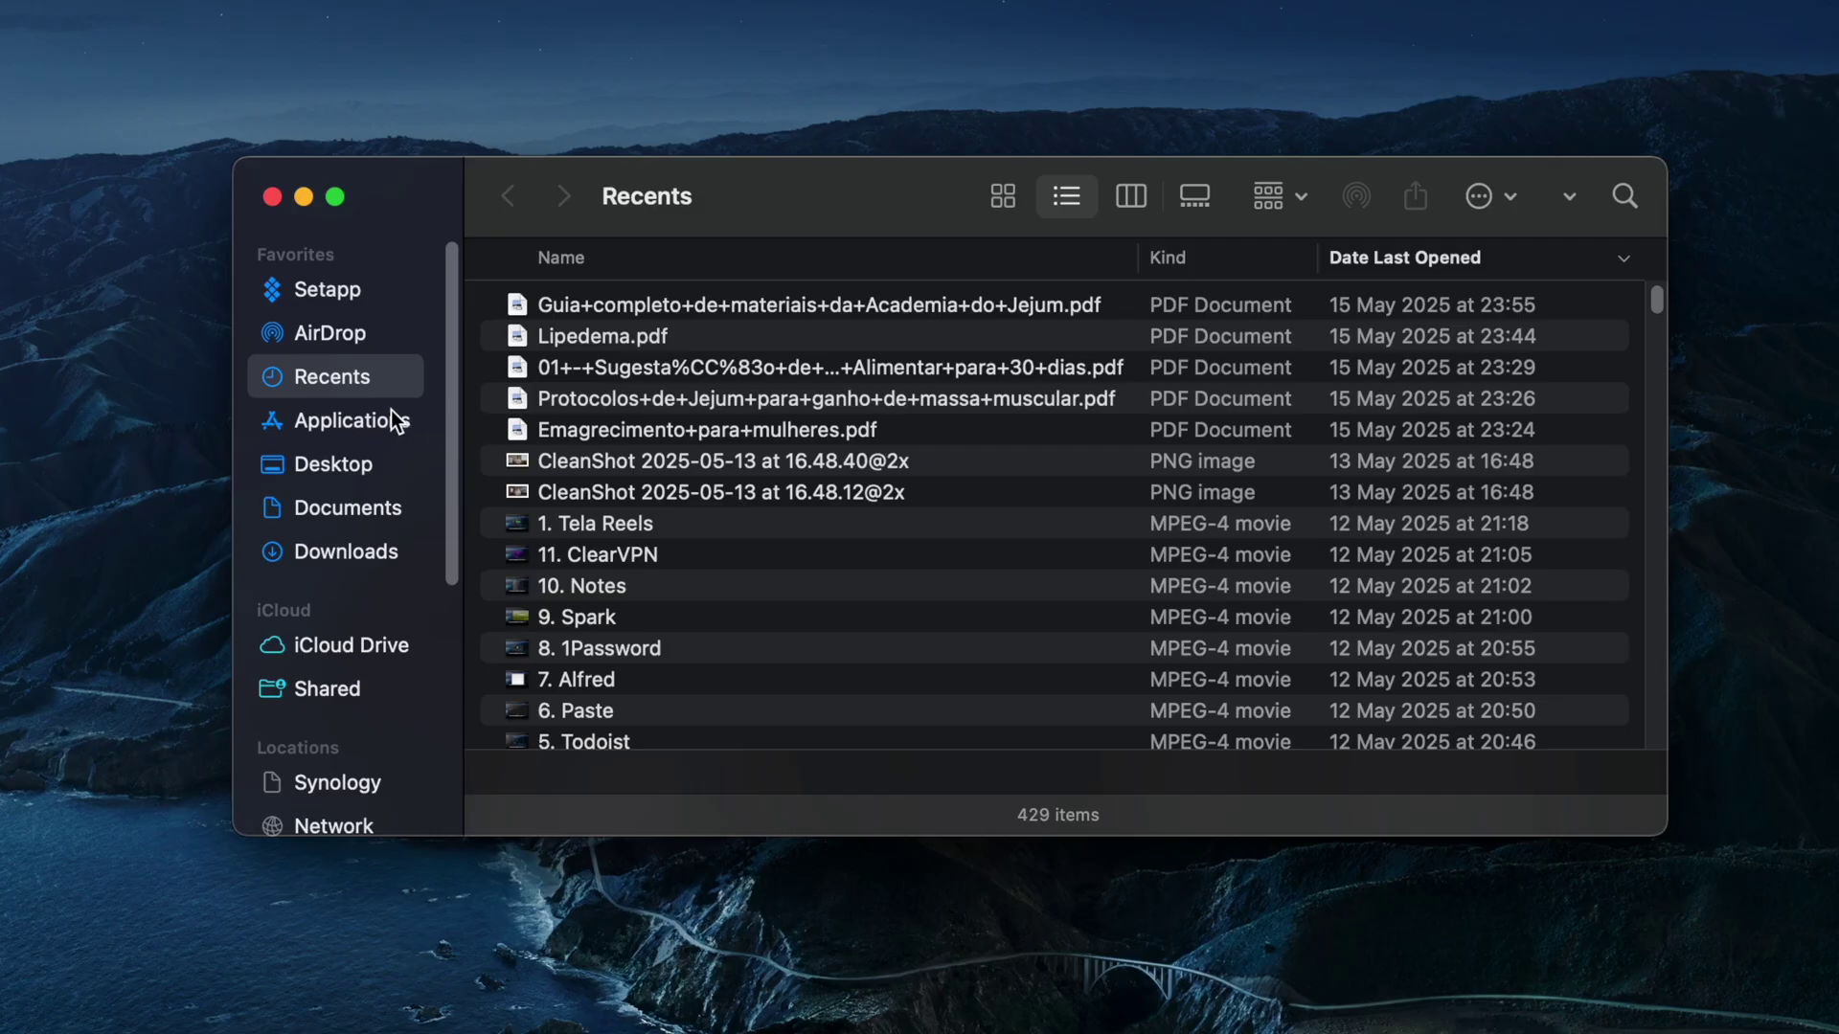
pyautogui.click(581, 314)
pyautogui.scroll(-10, 772, 422)
pyautogui.click(769, 443)
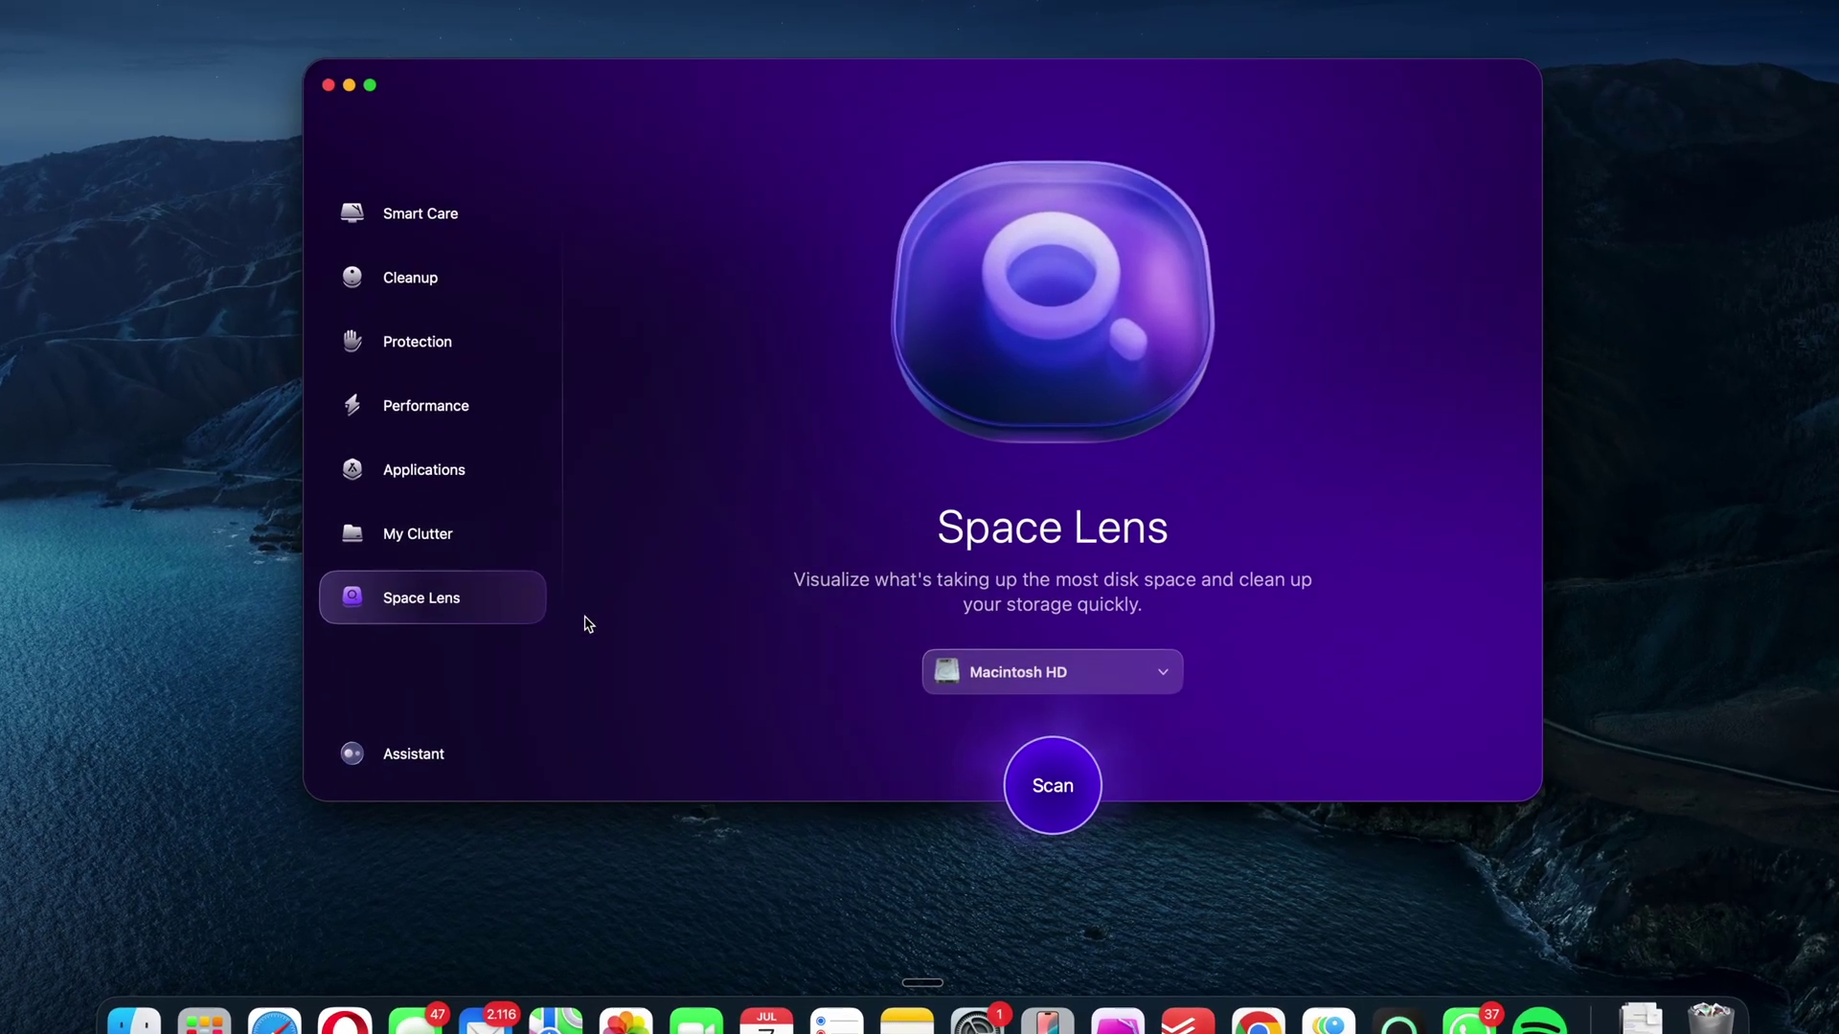
# Run a Space Lens scan of Macintosh HD and inspect the largest folder bubbles
pyautogui.click(1052, 800)
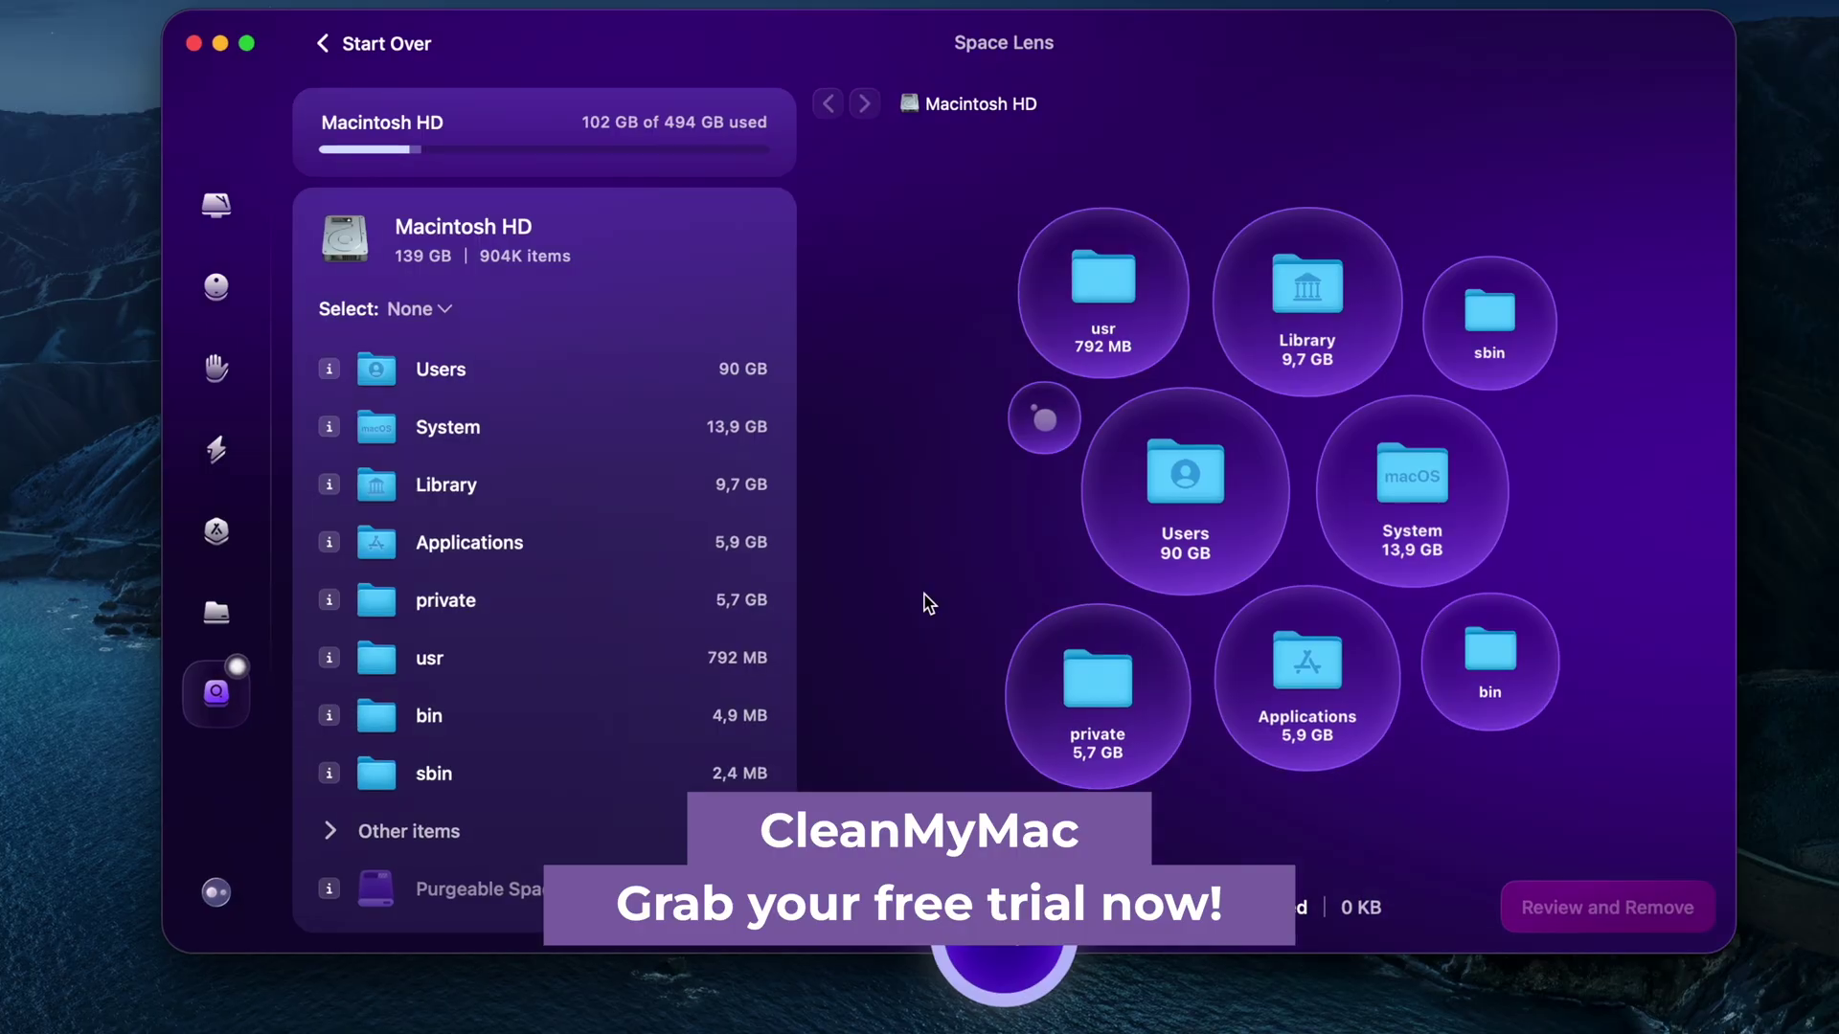
pyautogui.moveTo(1091, 333)
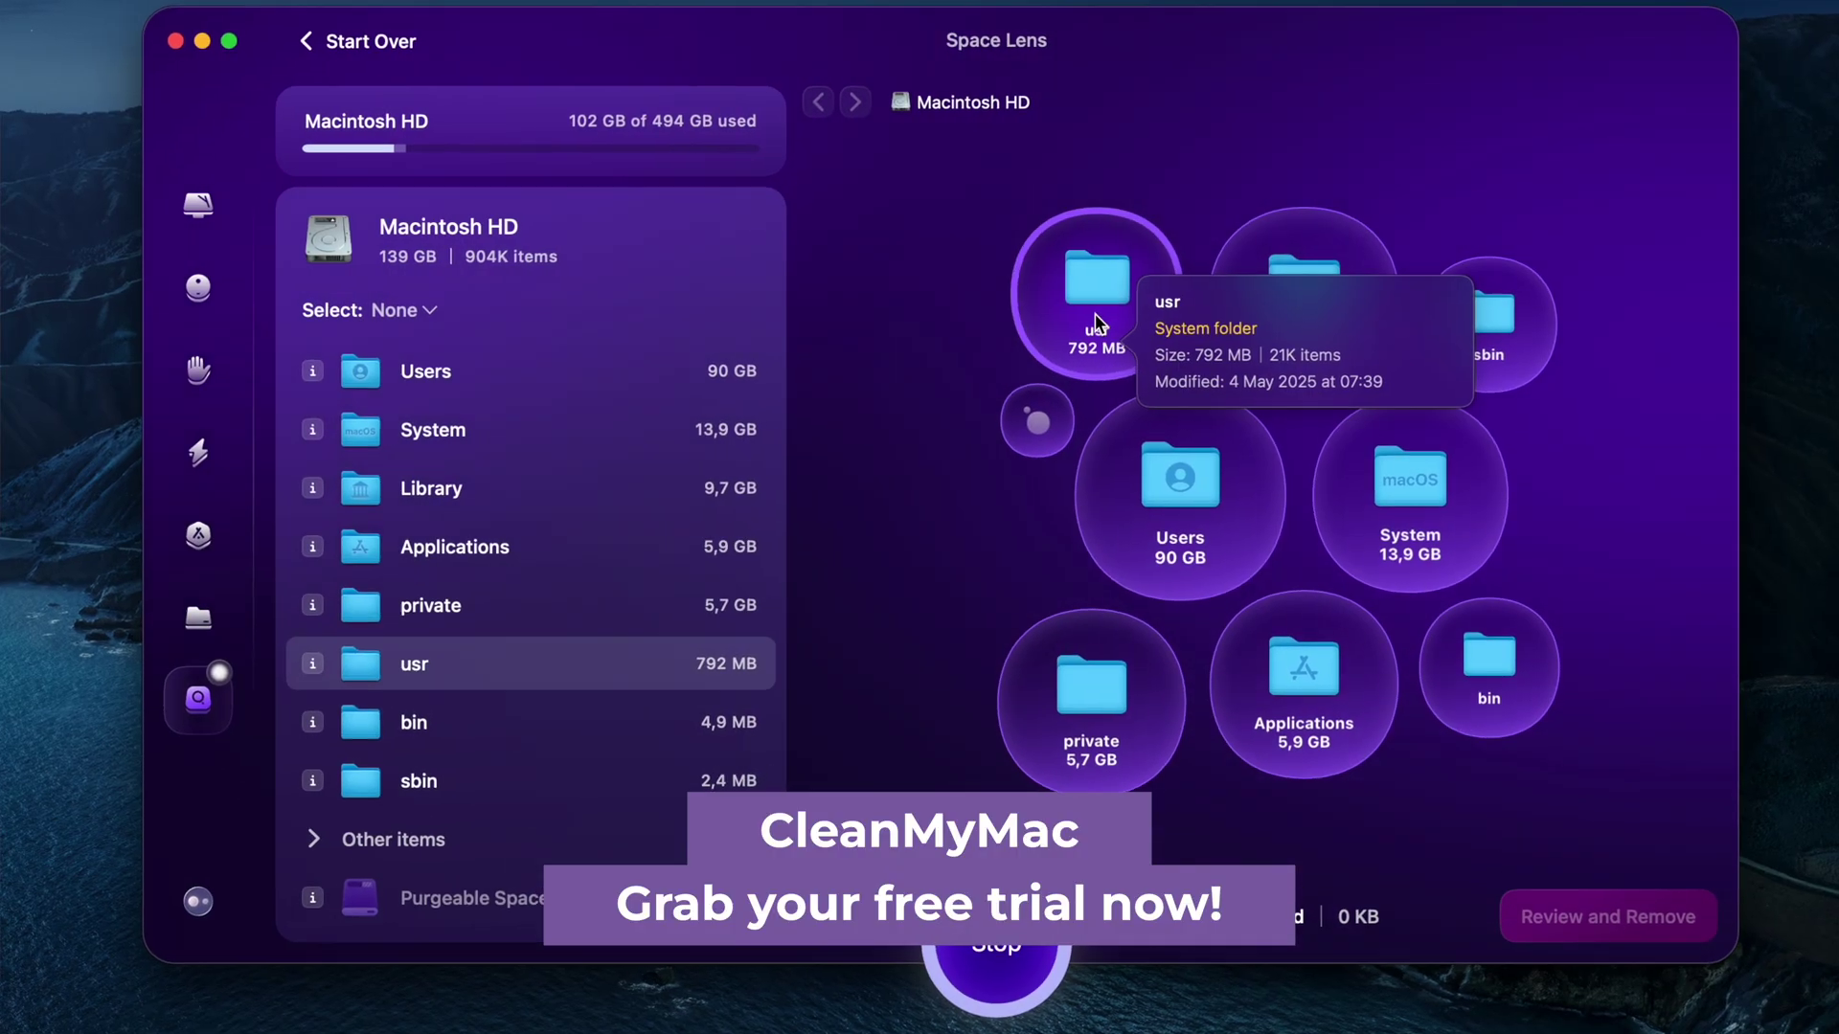
pyautogui.moveTo(1309, 304)
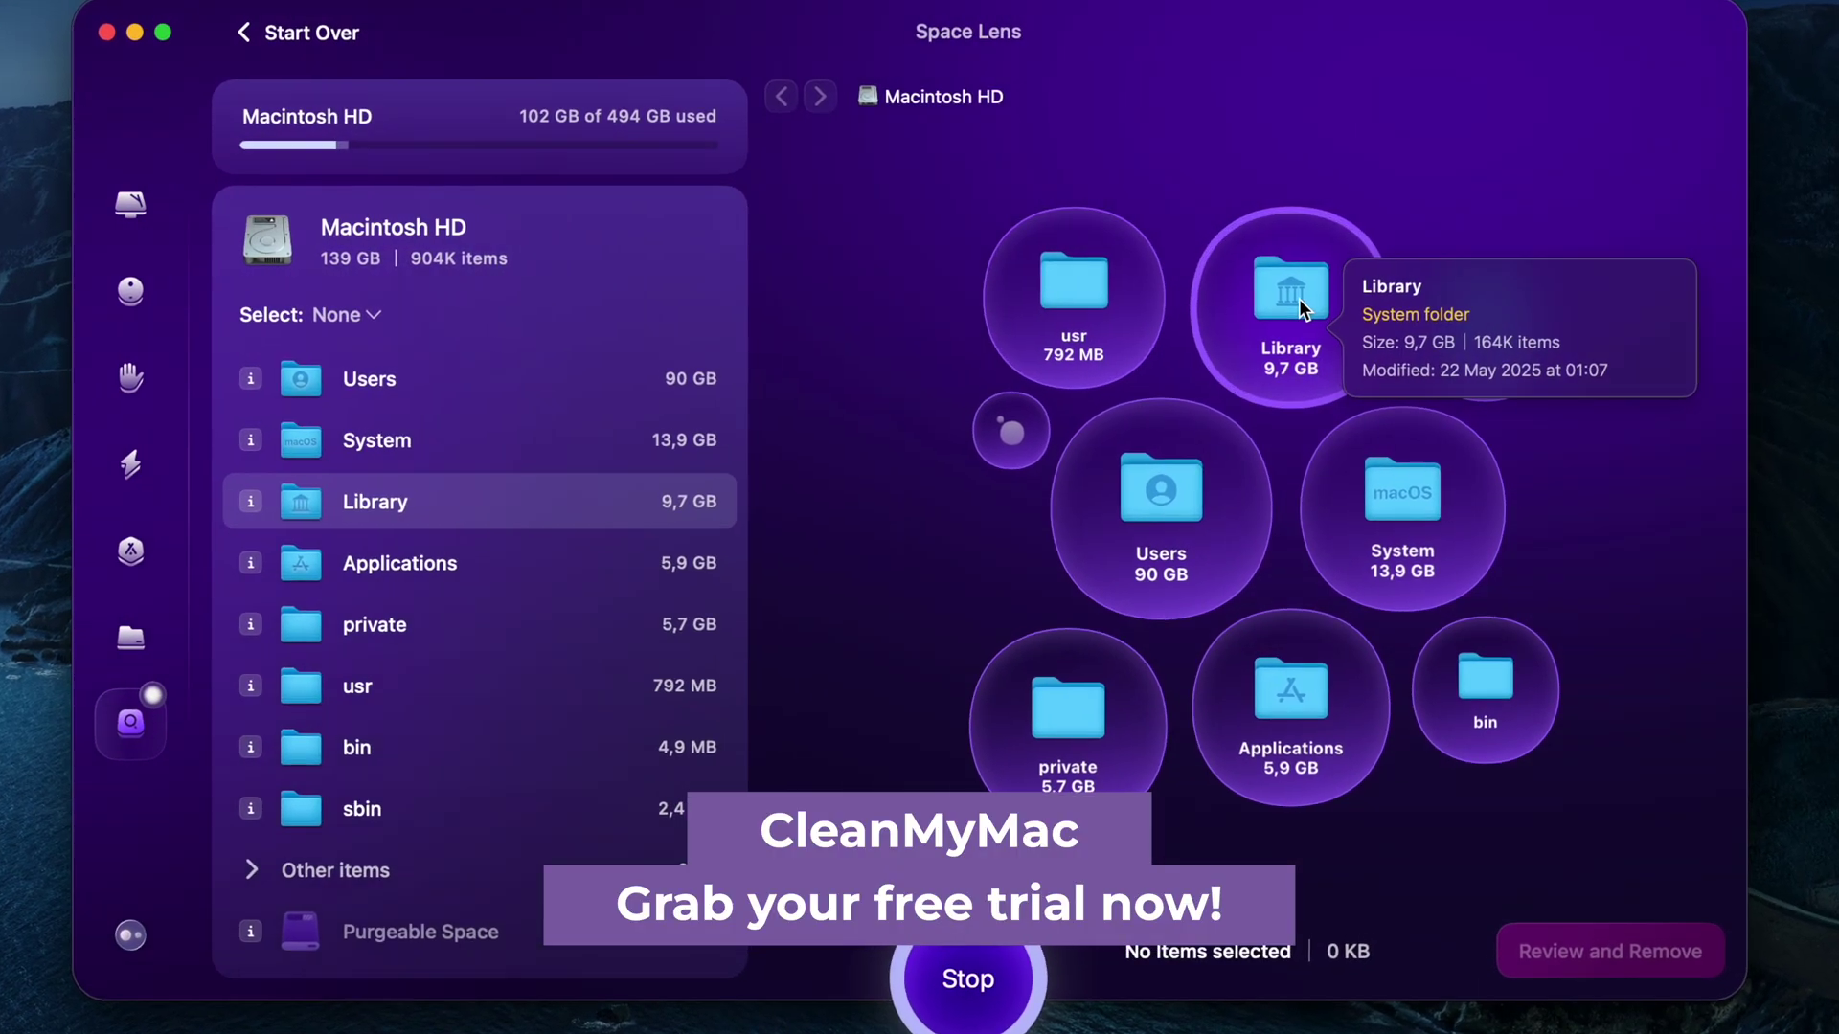
pyautogui.moveTo(1502, 328)
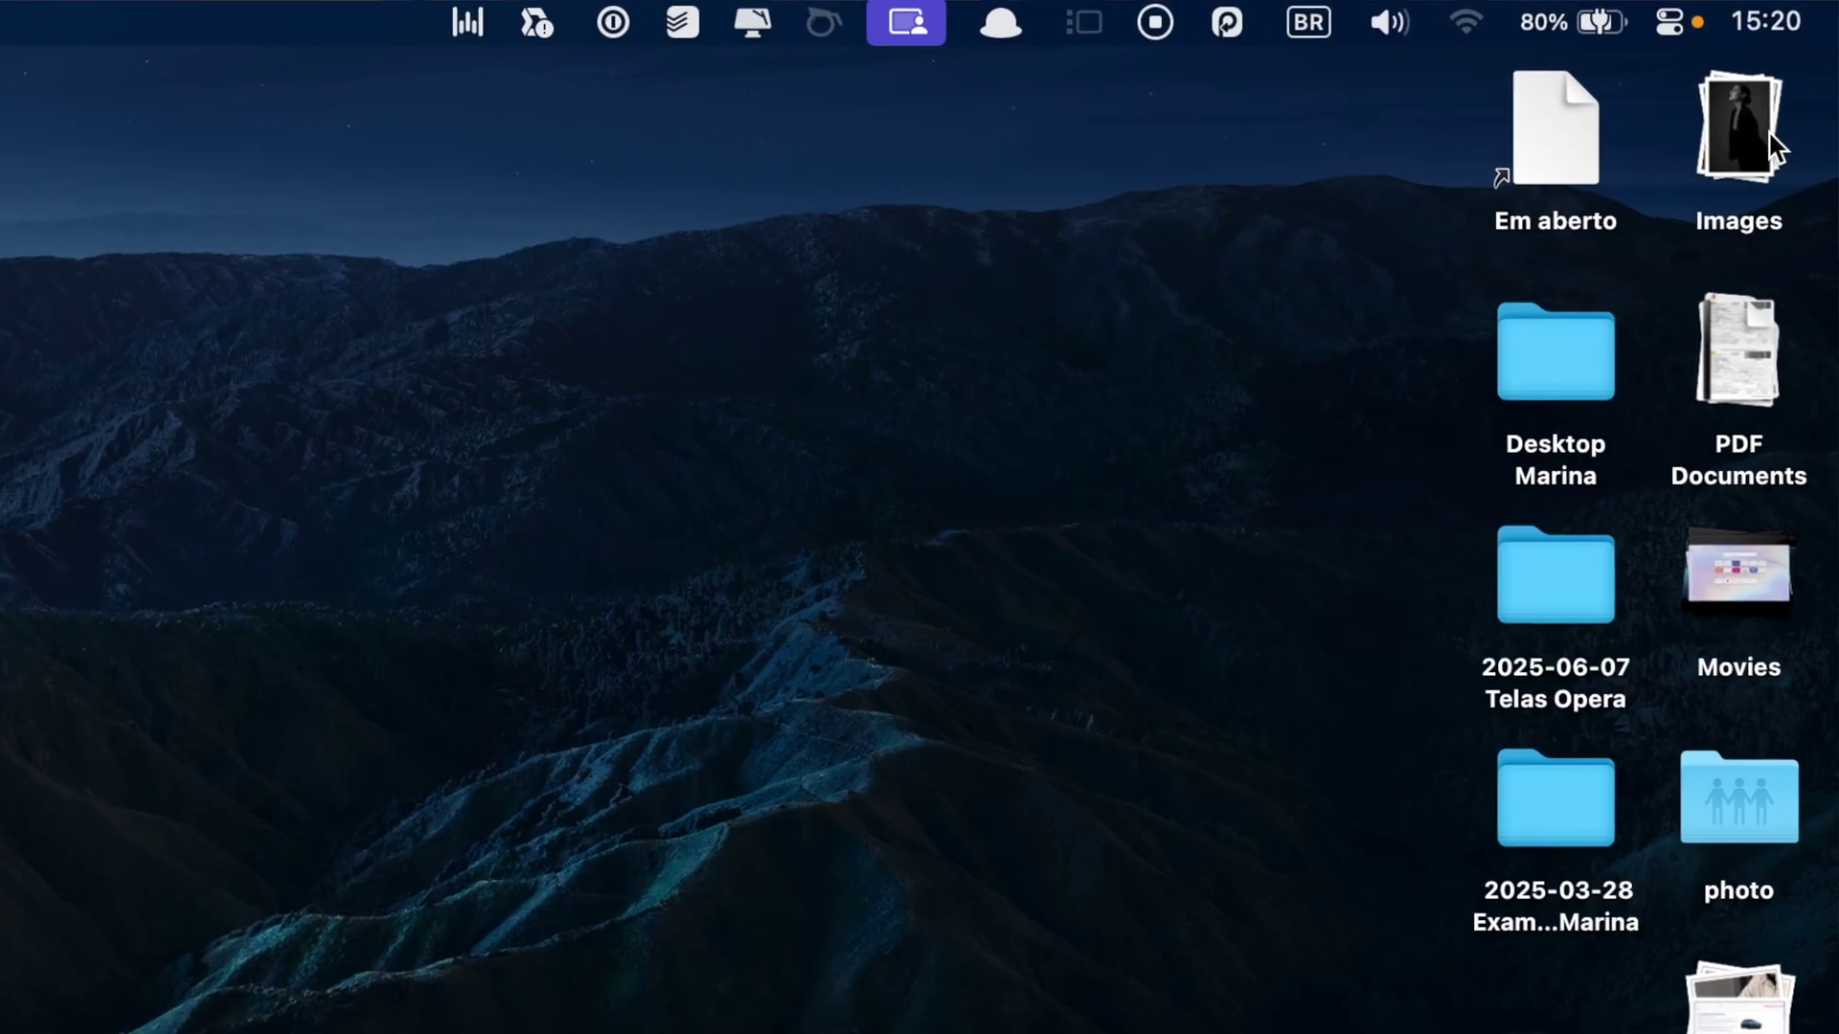
# Expand and collapse the Images and PDF Documents stacks, then turn on Use Stacks
pyautogui.click(1769, 144)
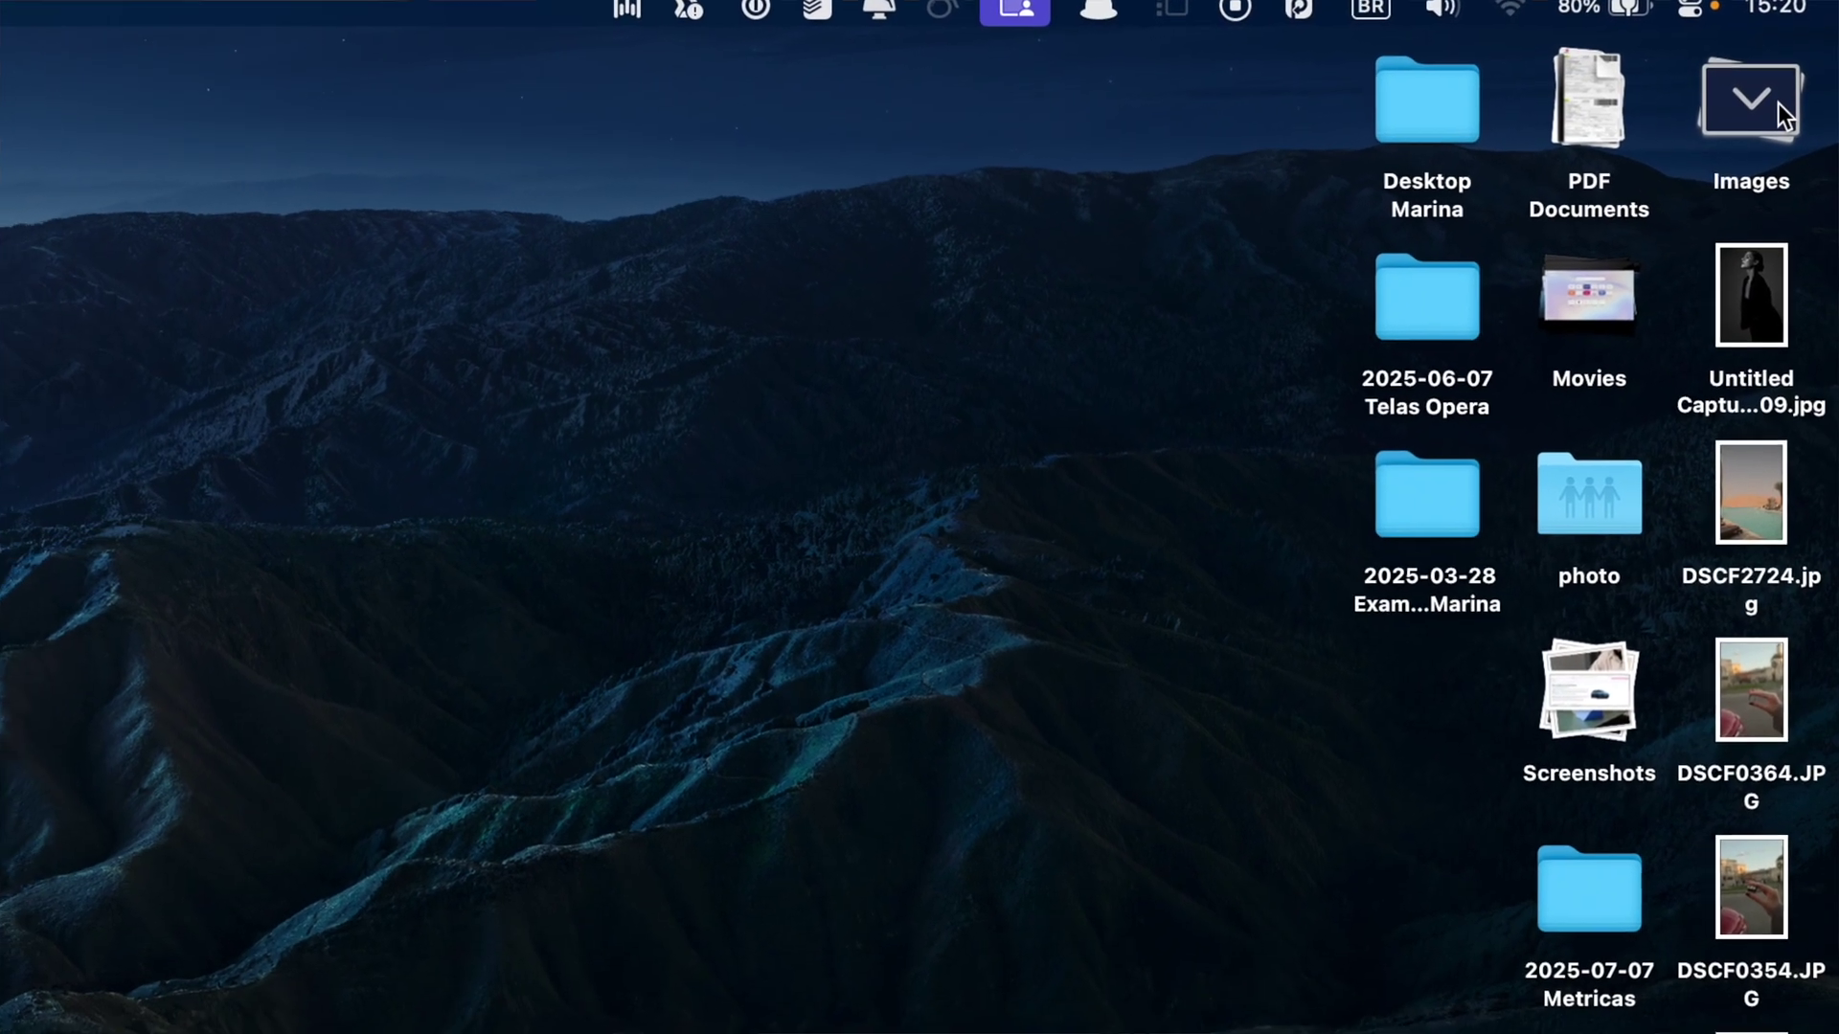
pyautogui.click(1779, 98)
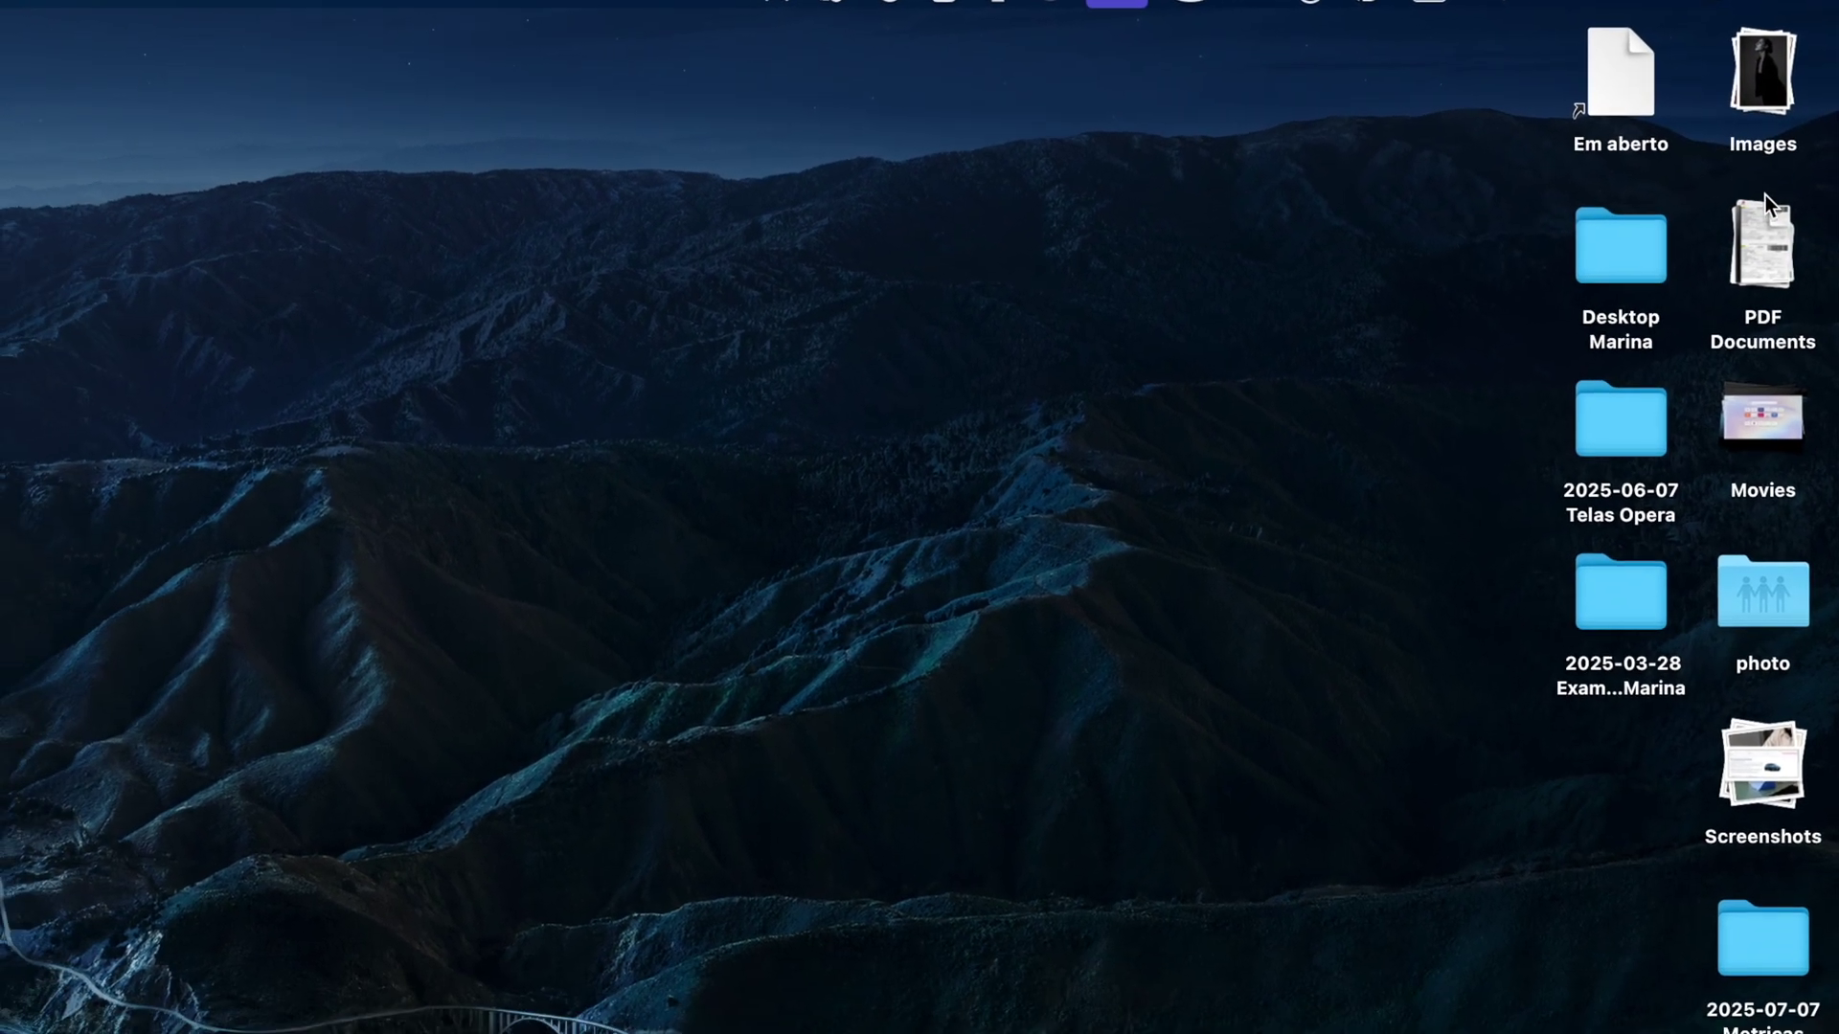
pyautogui.click(1769, 254)
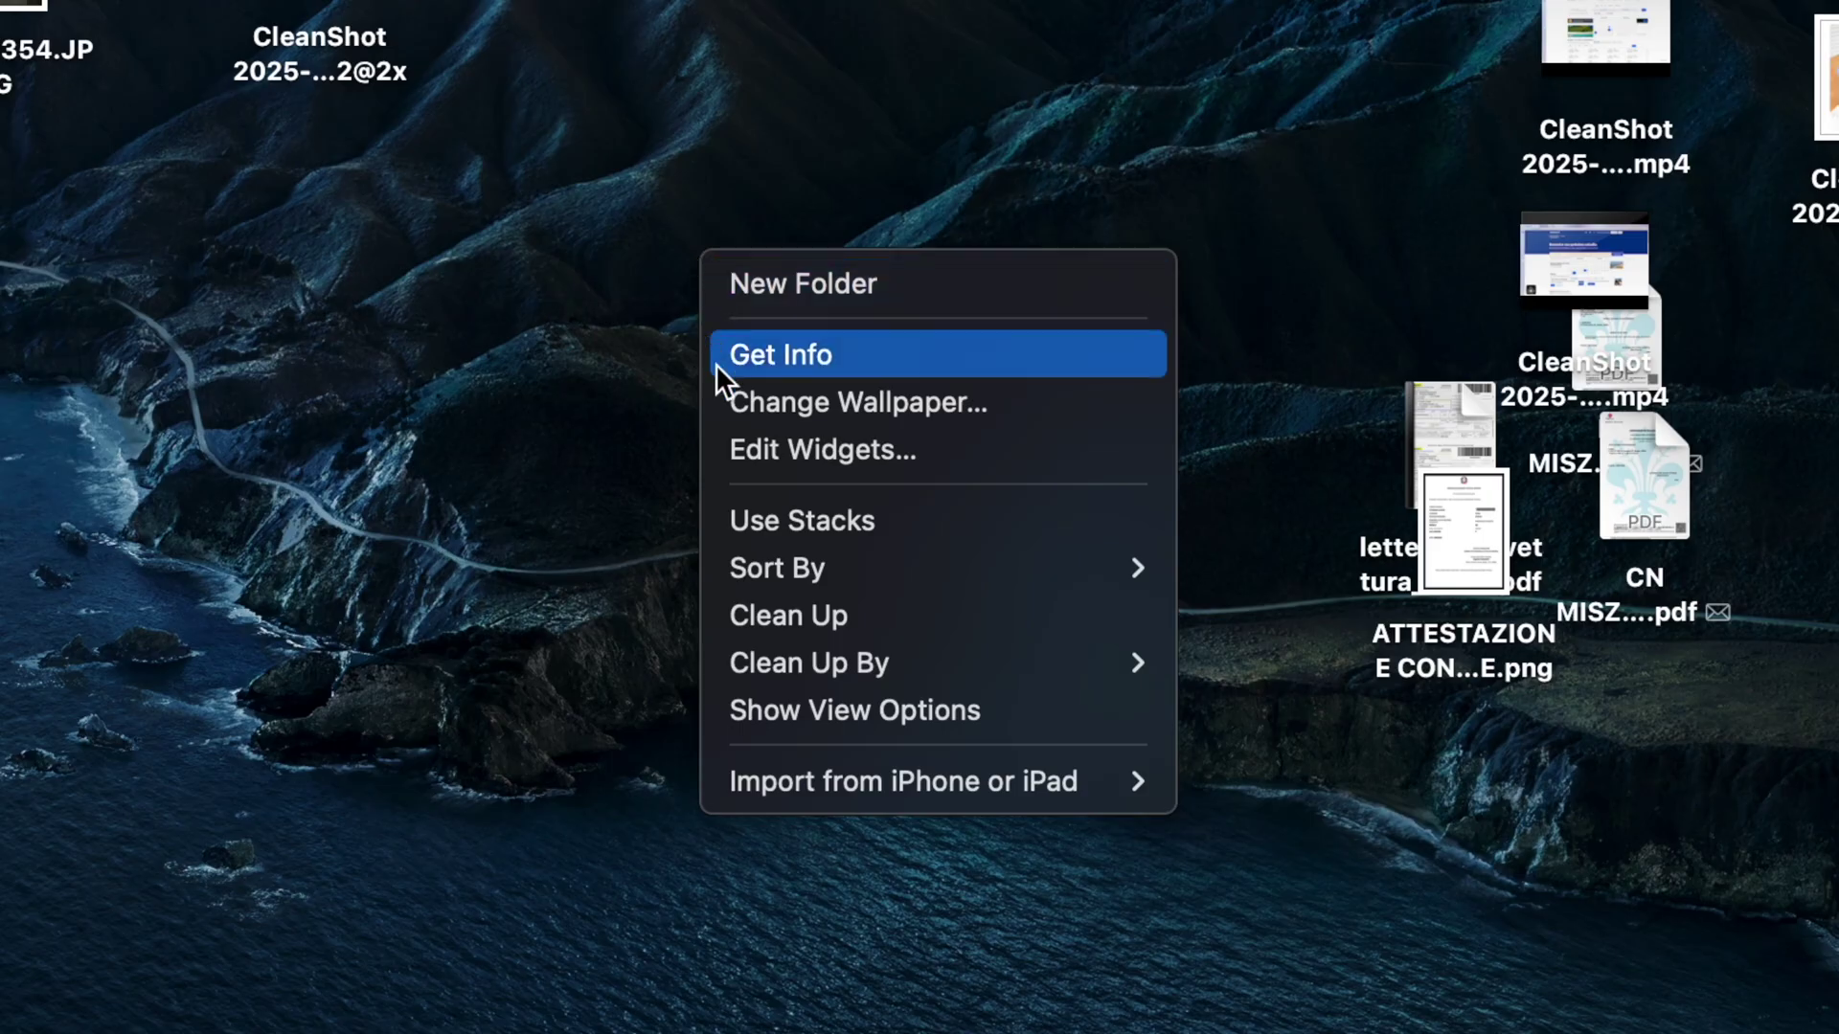
pyautogui.click(722, 520)
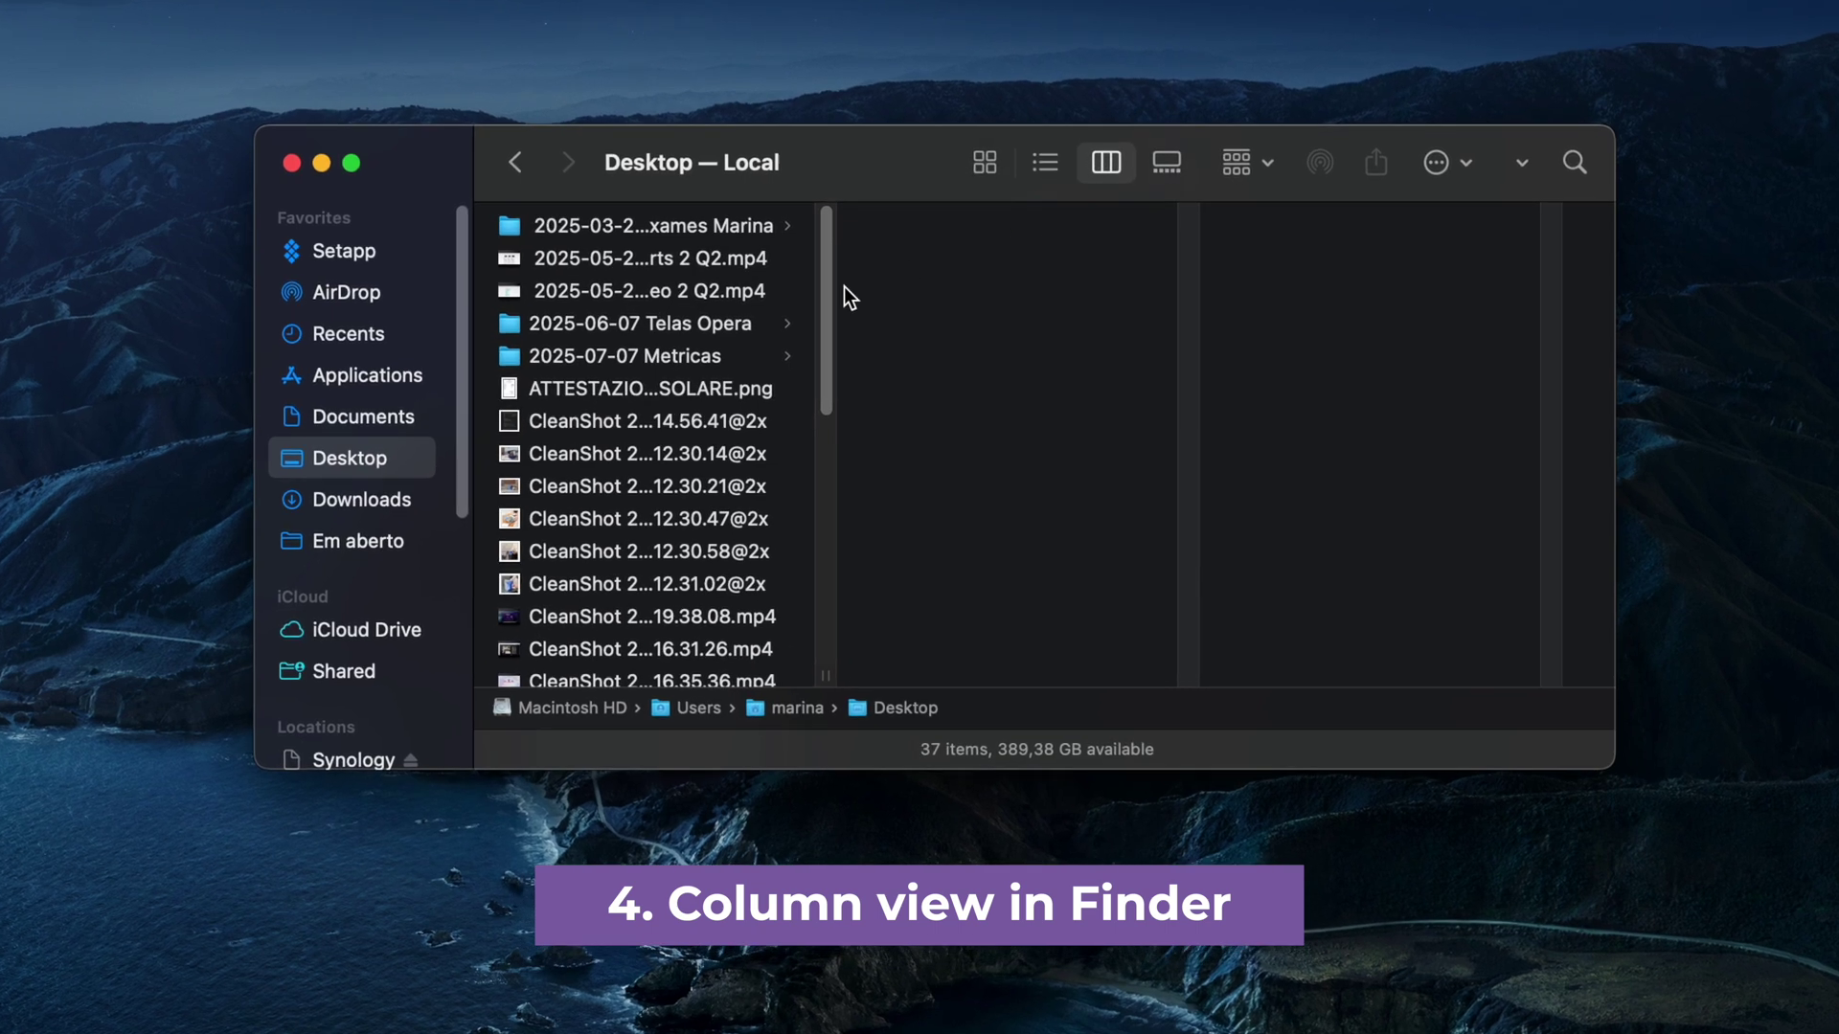
# Open 2025-06-07 Telas Opera in list view and select Floating Music Player.mp4
pyautogui.click(766, 324)
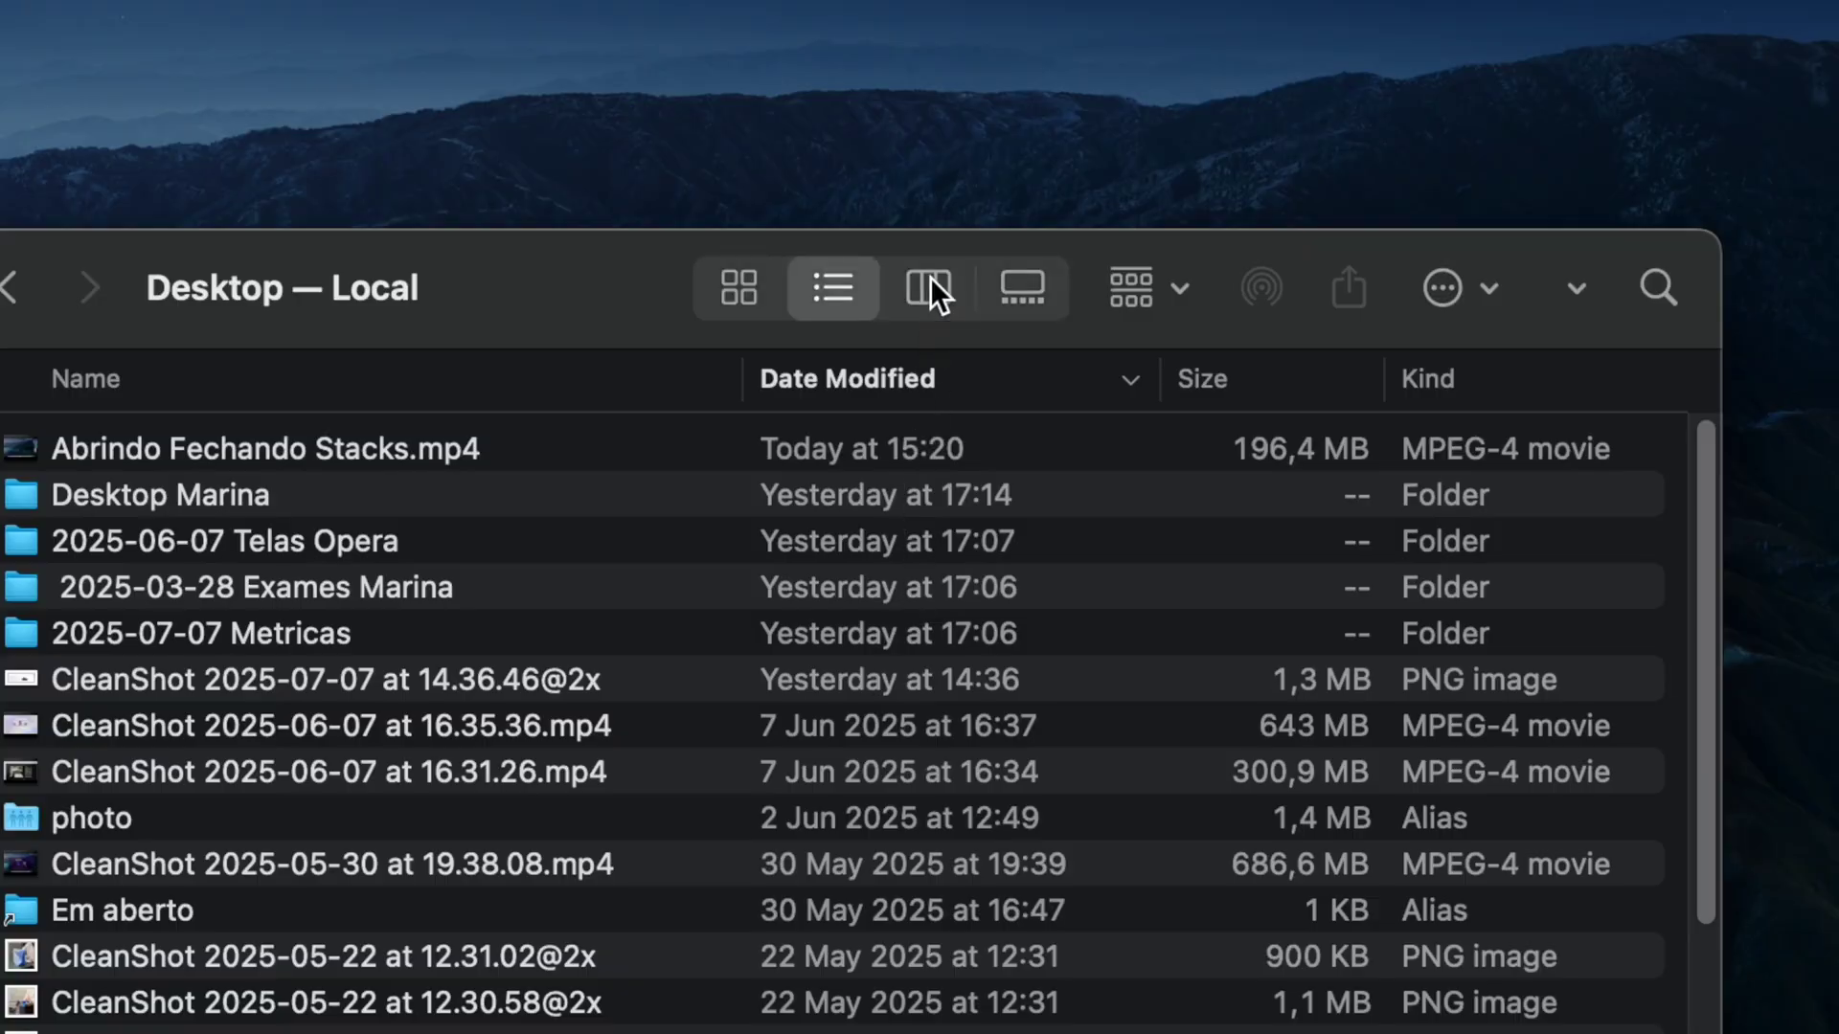
pyautogui.click(929, 282)
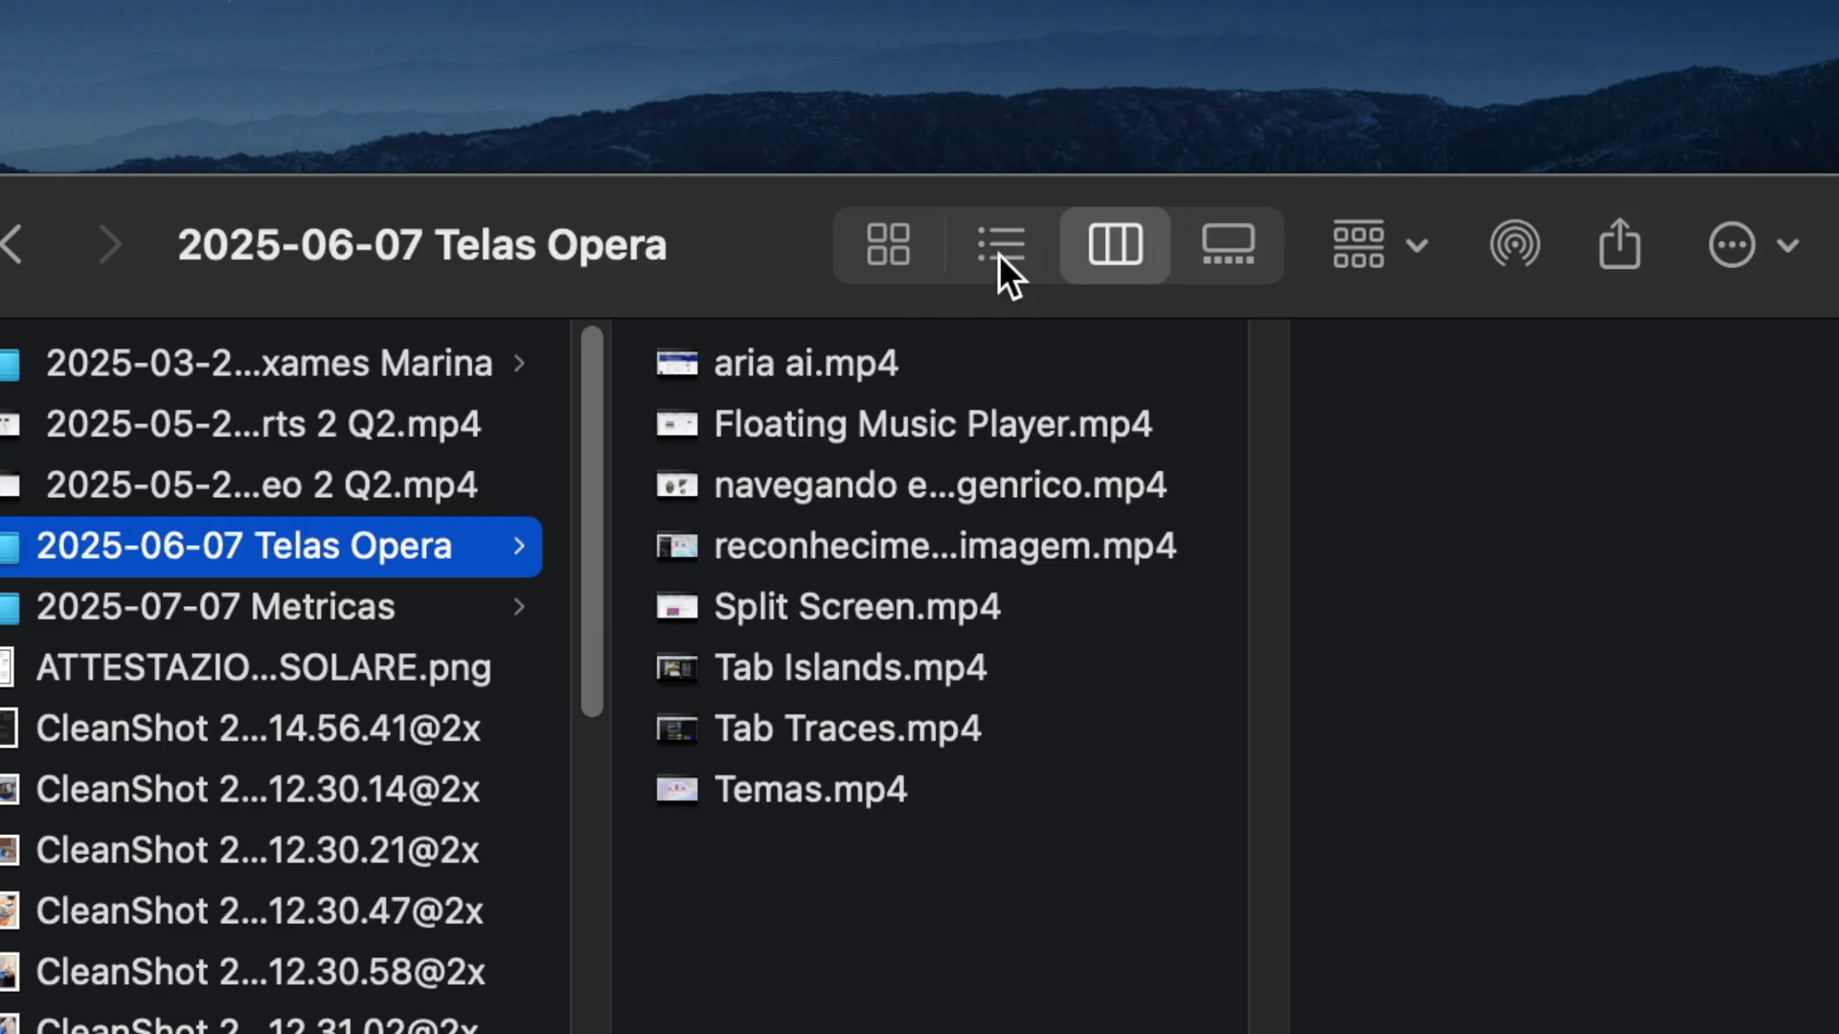
pyautogui.click(1064, 155)
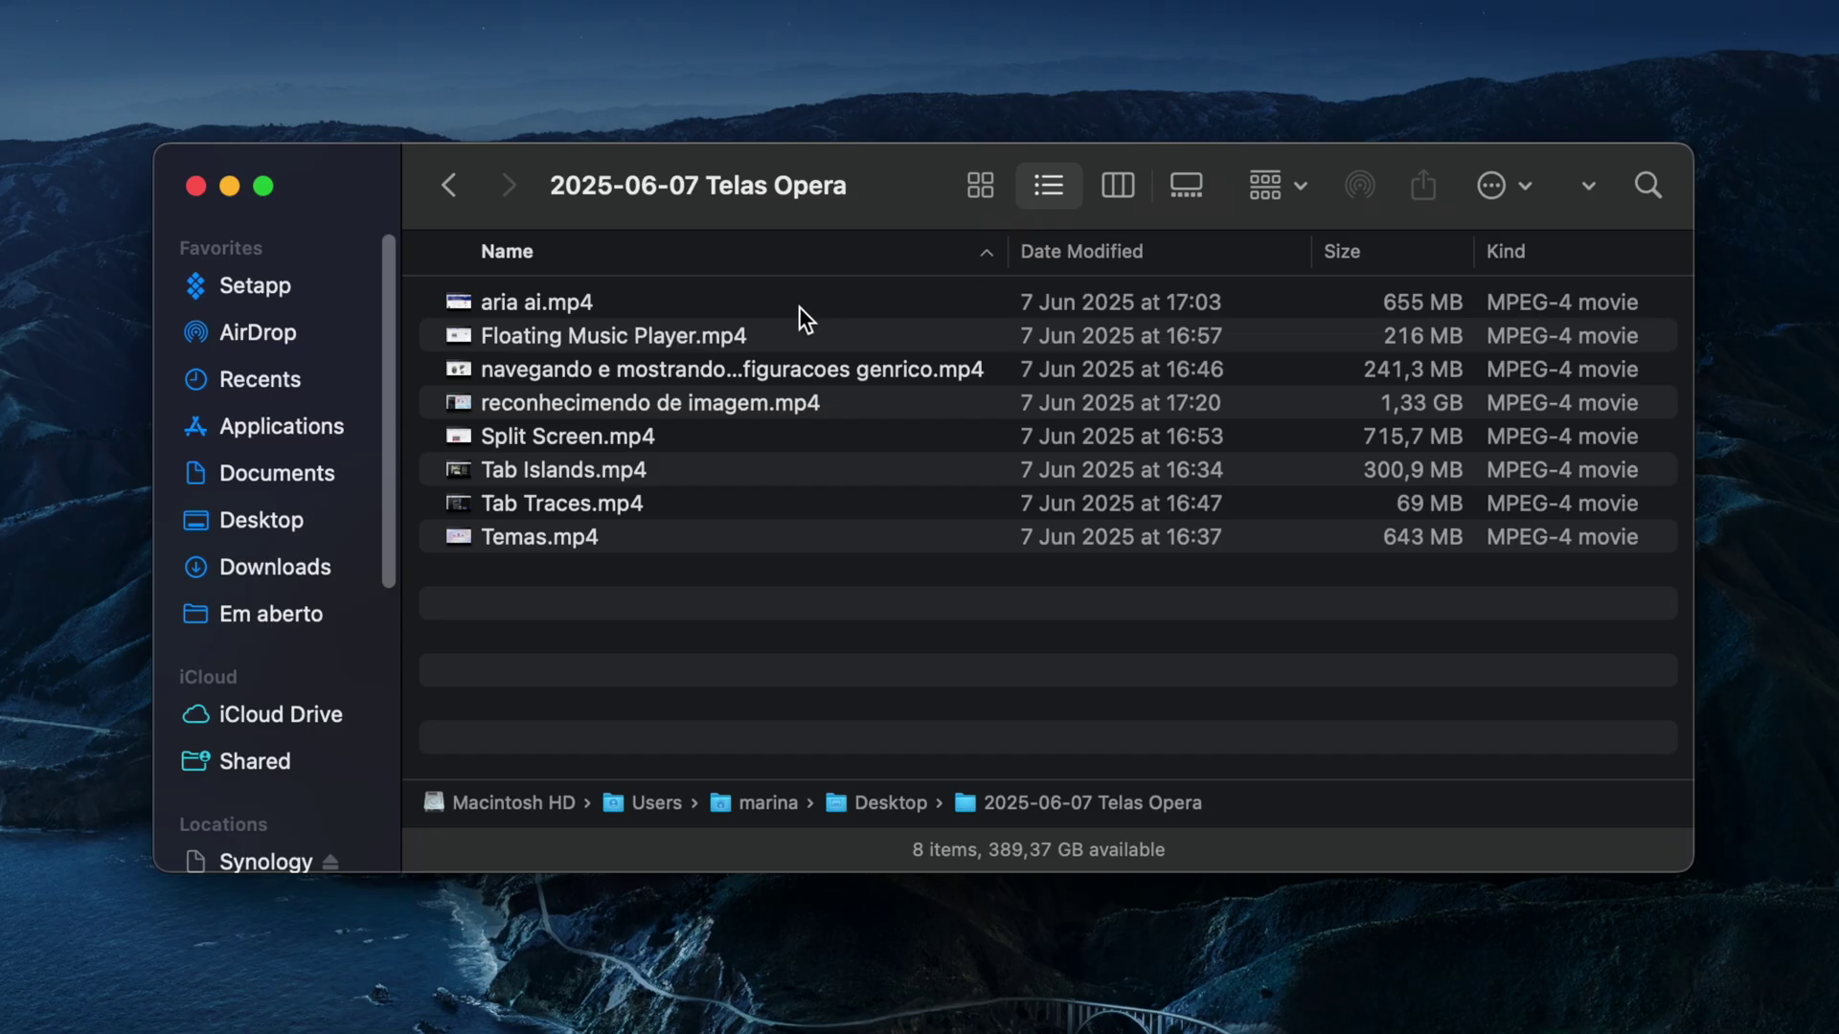
pyautogui.click(790, 338)
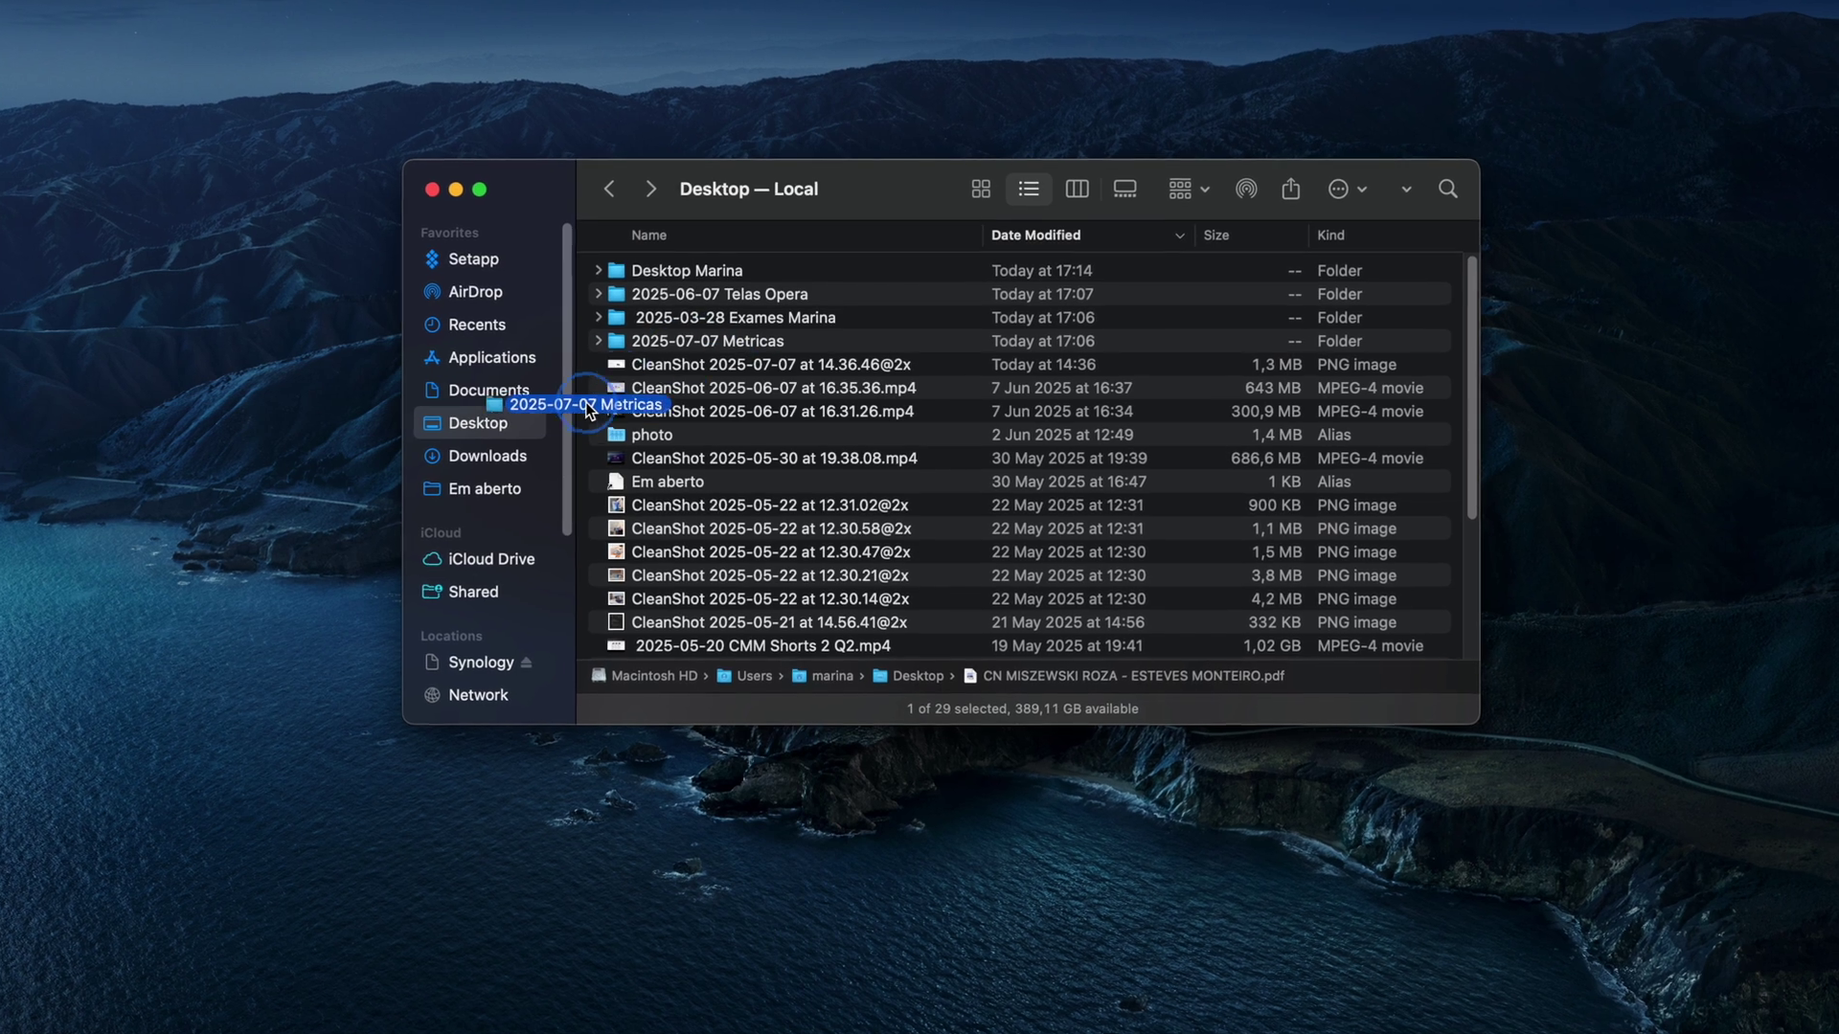
# Pin 2025-07-07 Metricas to sidebar Favorites, then drag the shortcut back out
pyautogui.moveTo(515, 468); pyautogui.dragTo(515, 473)
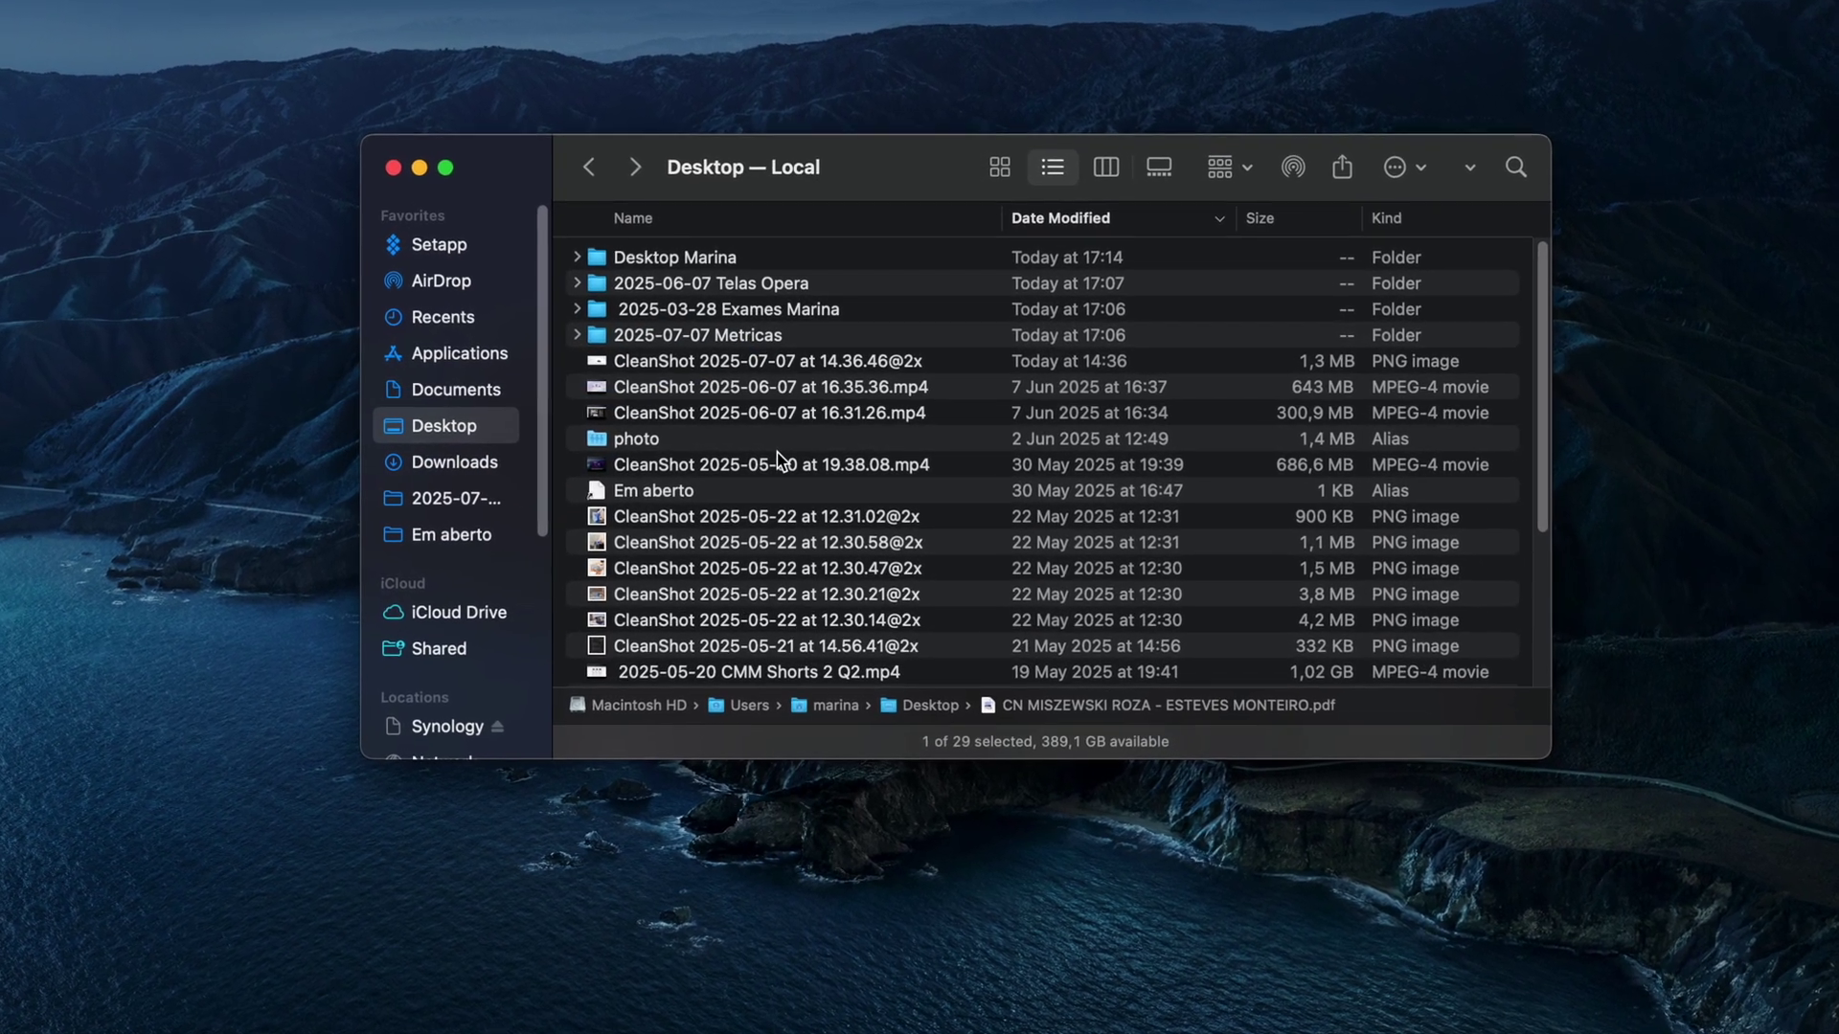
pyautogui.moveTo(450, 499); pyautogui.dragTo(634, 335)
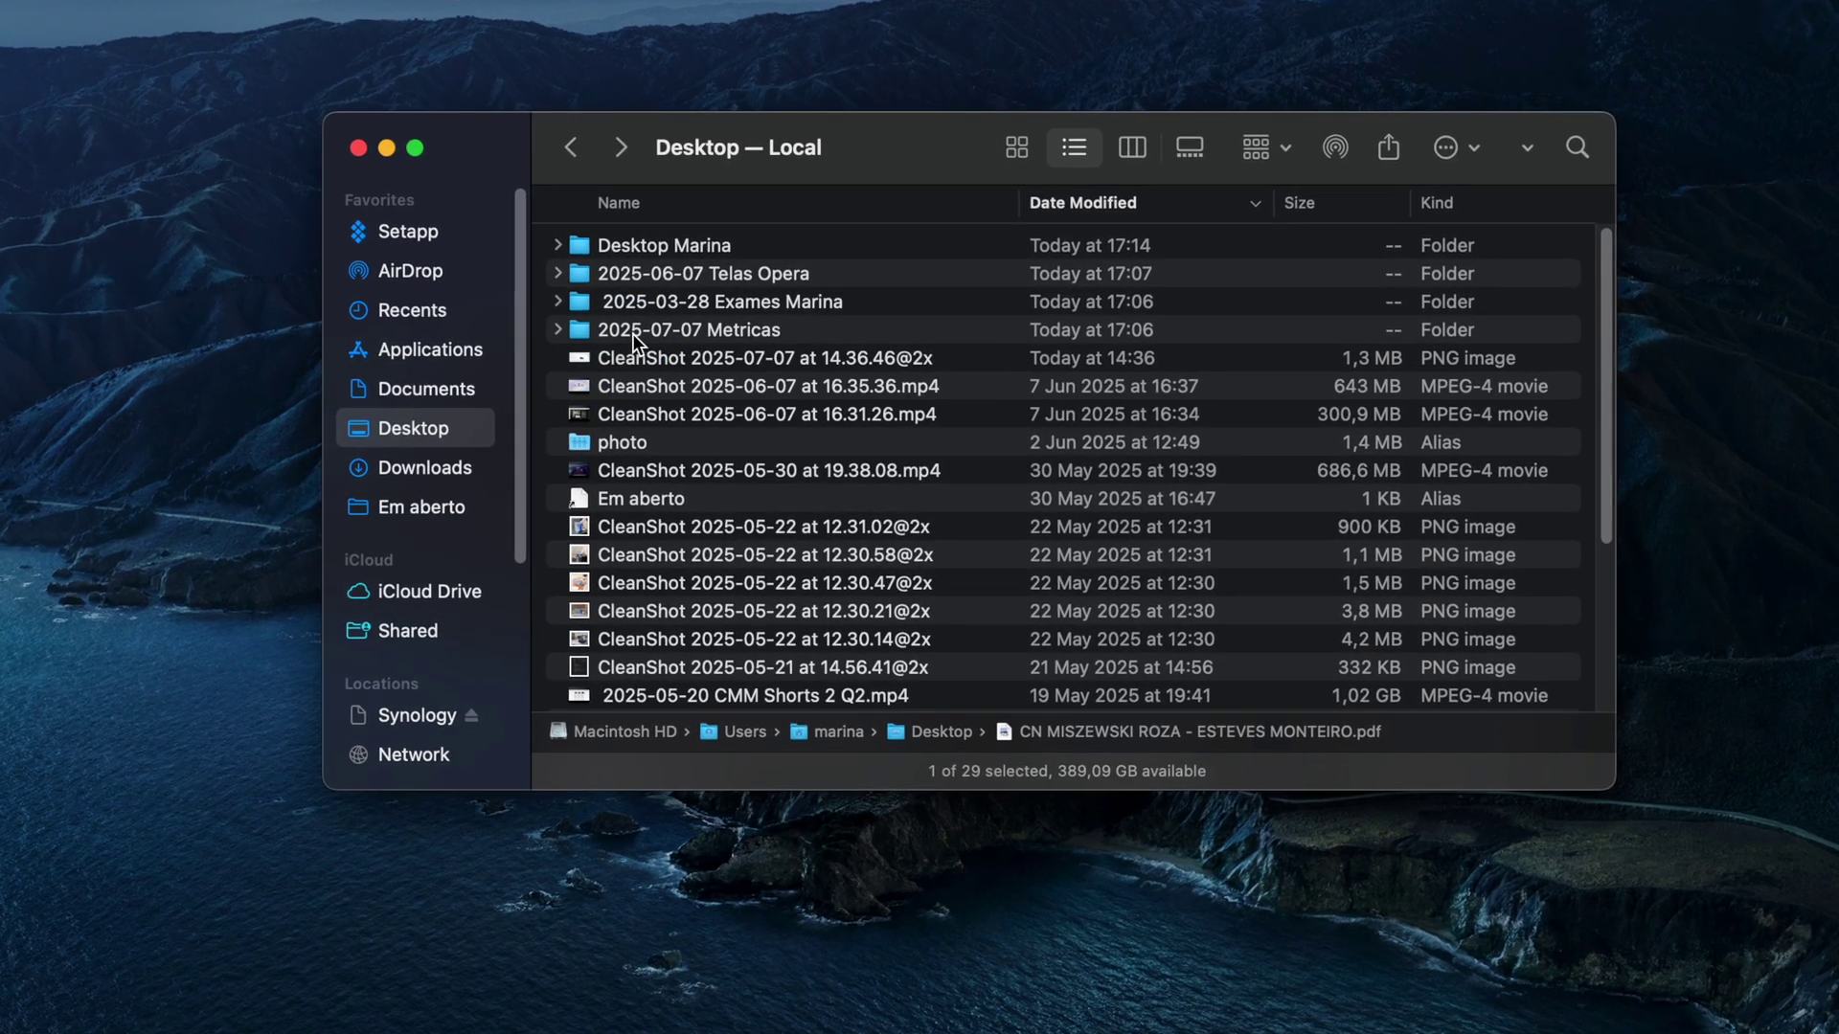
pyautogui.click(0, 0)
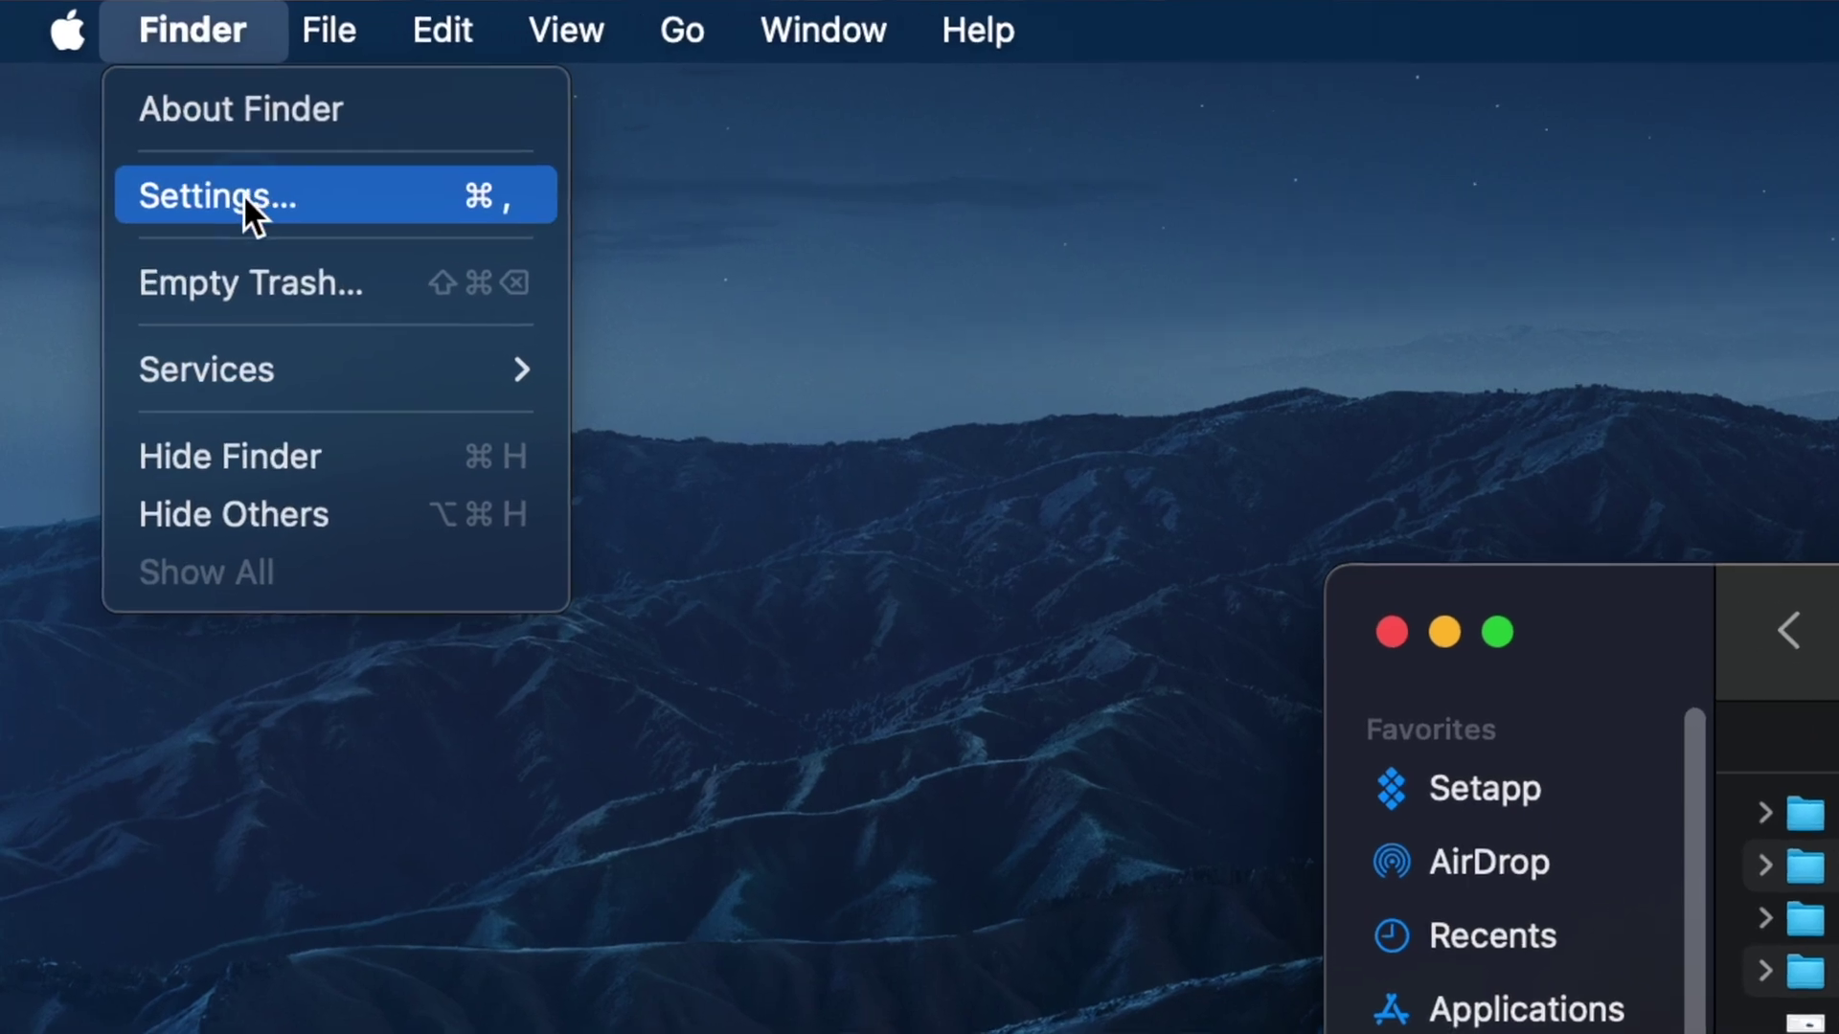
# In Finder Settings, add Movies, Music and Pictures to the sidebar and enable Open folders in tabs
pyautogui.click(175, 140)
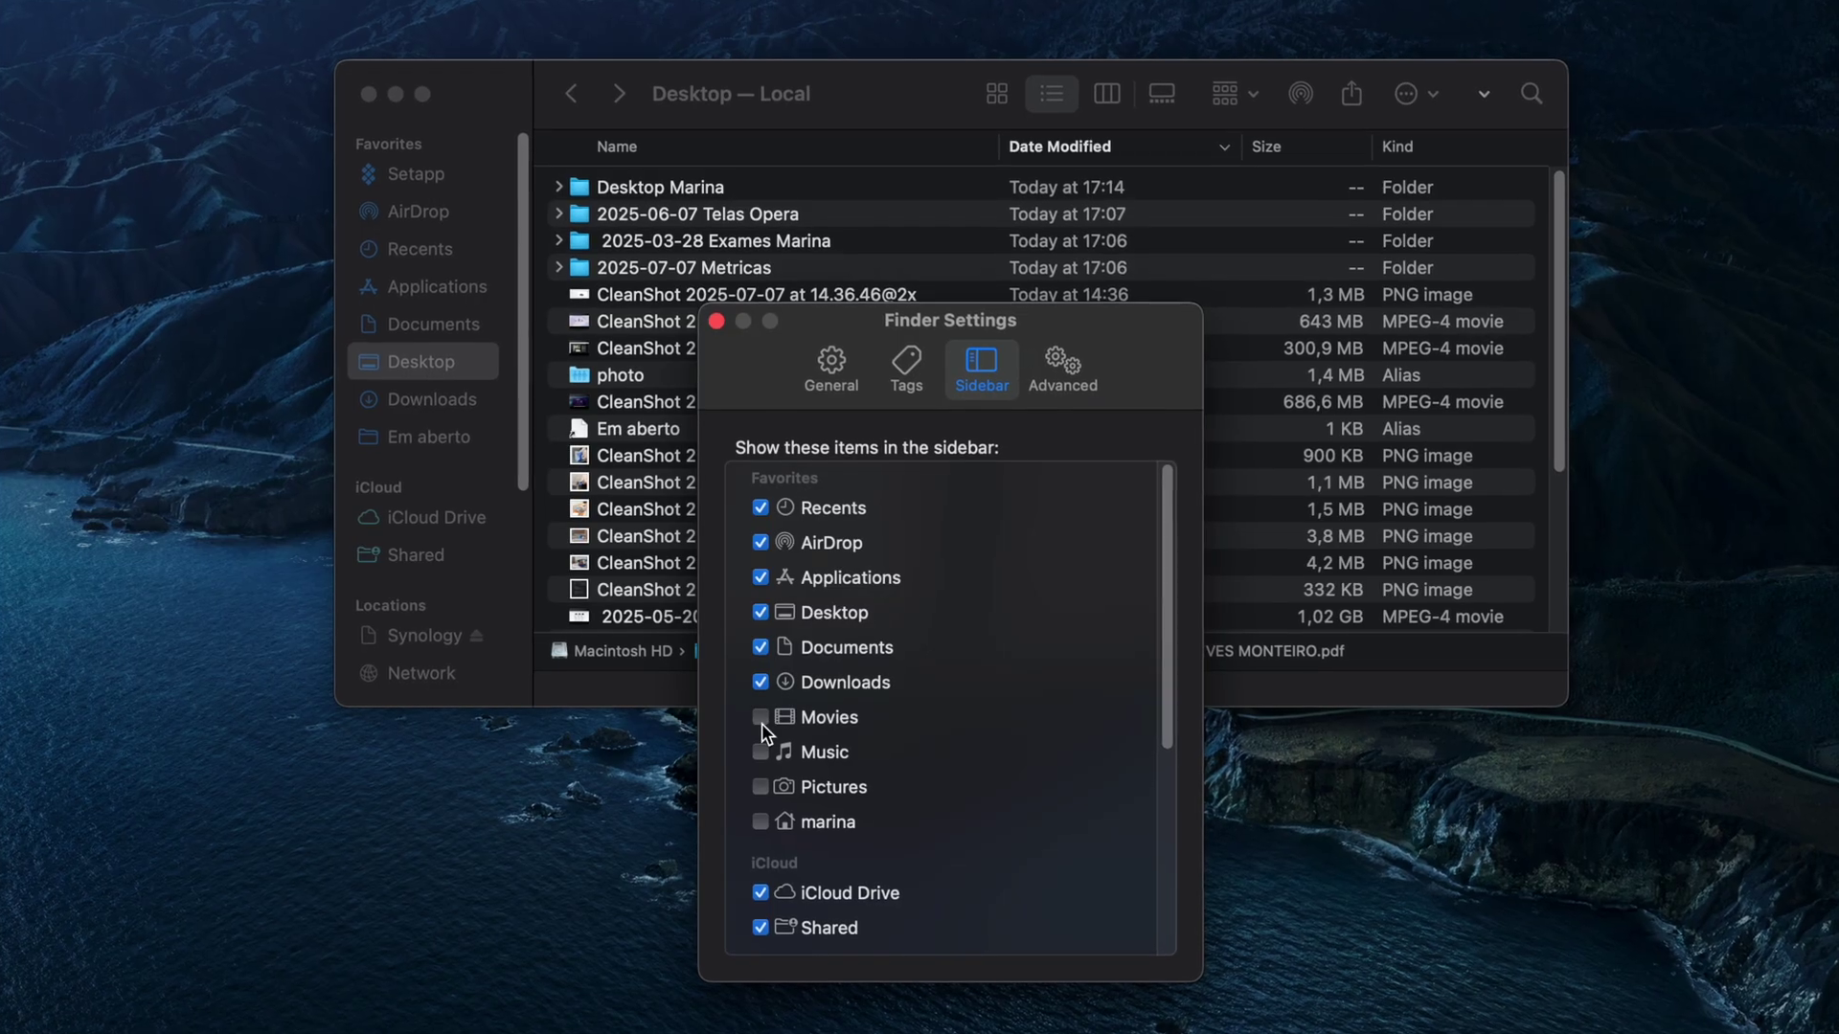
pyautogui.click(762, 718)
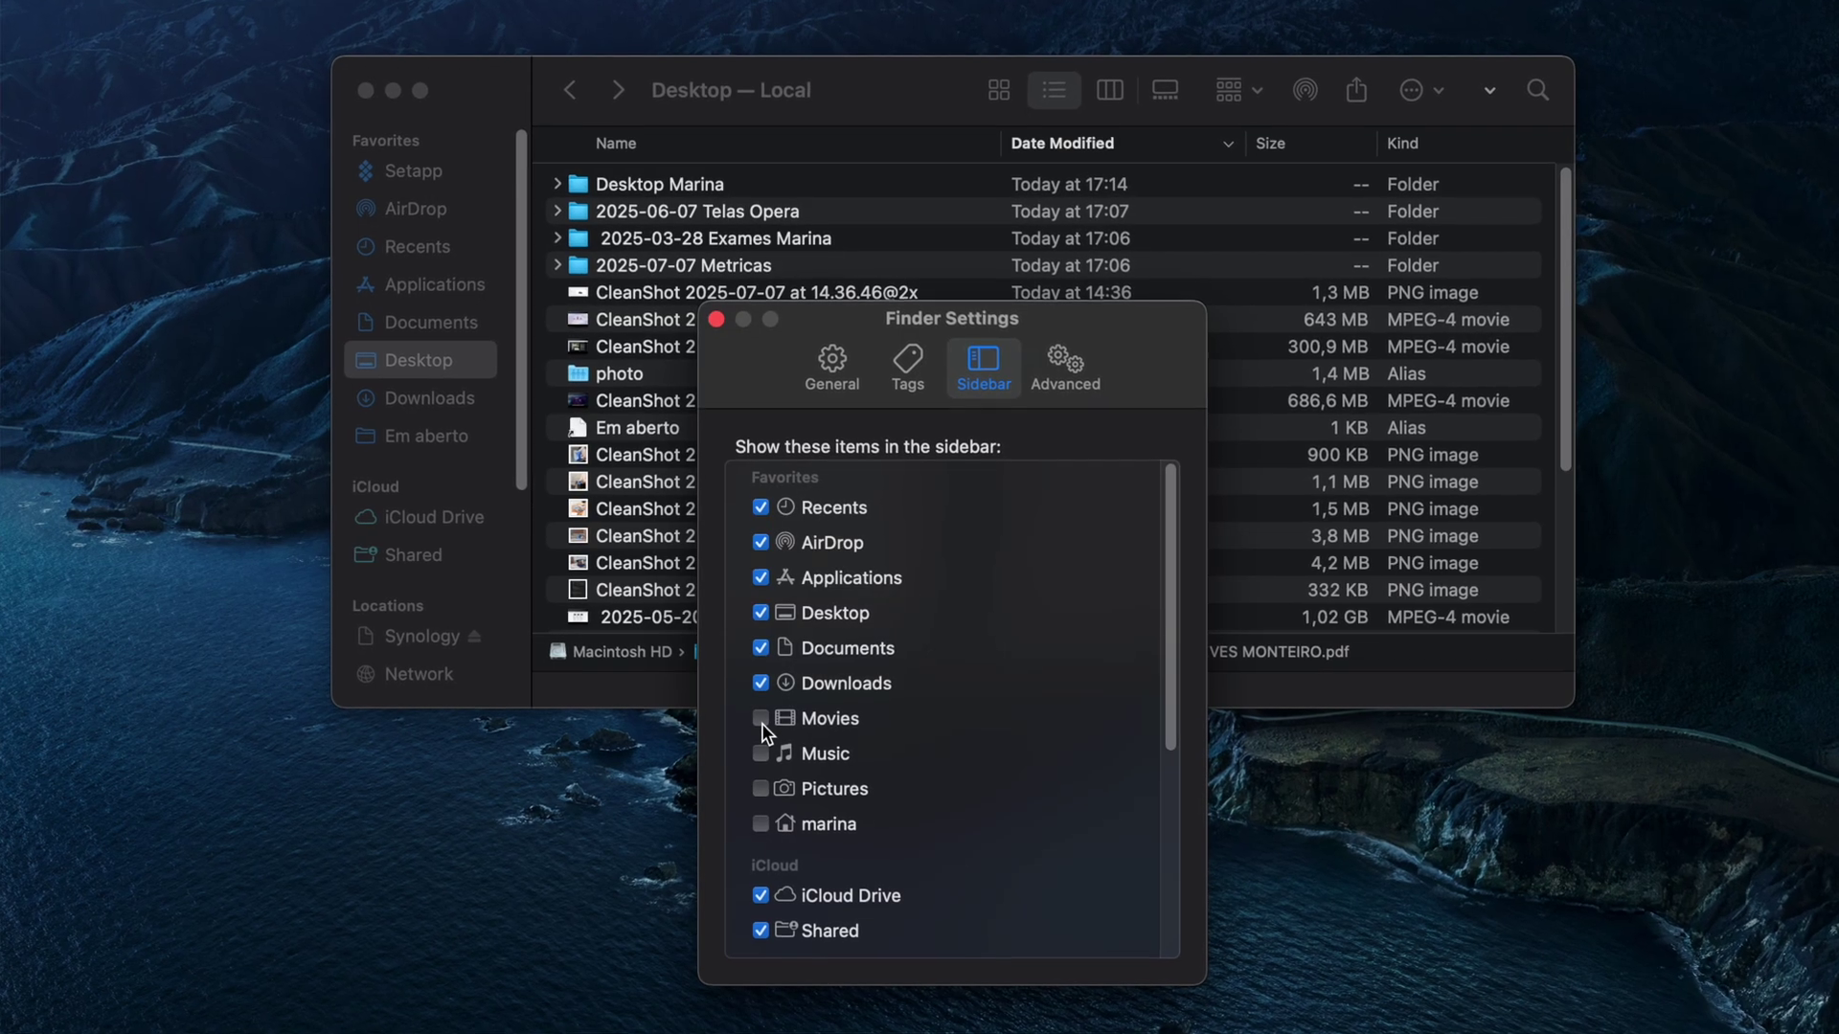
pyautogui.click(761, 752)
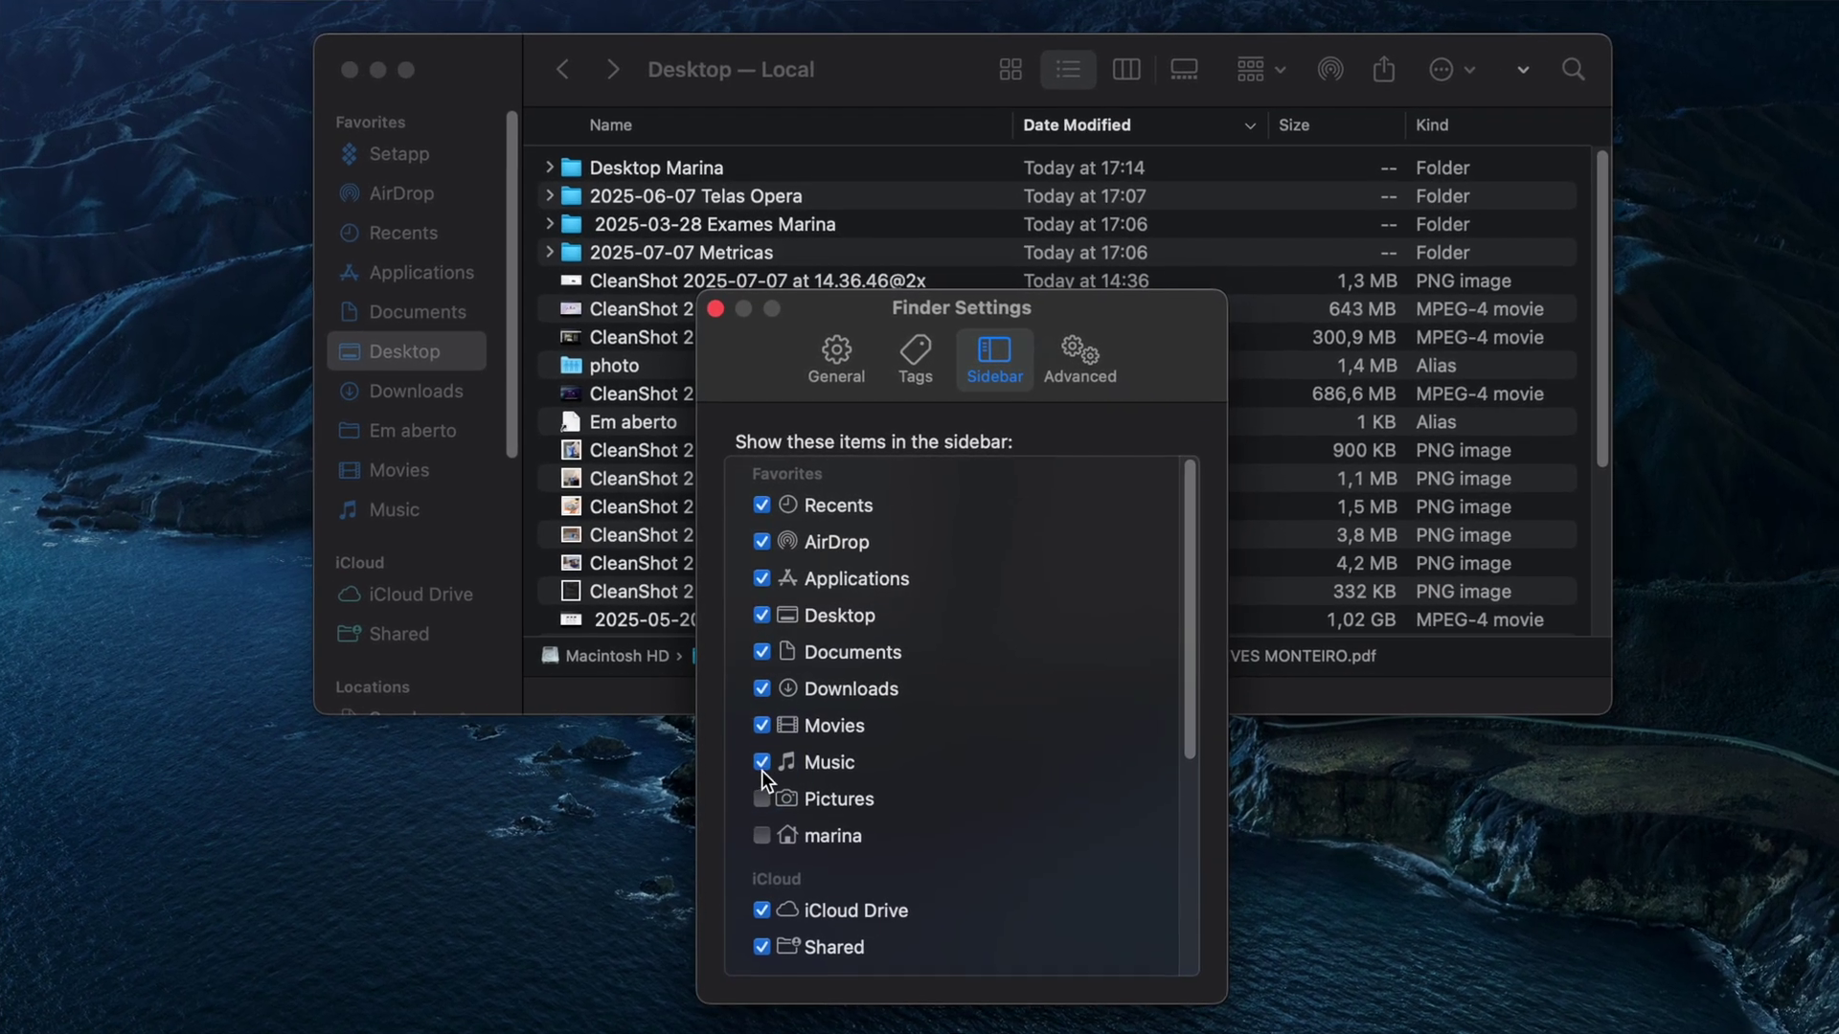
pyautogui.click(760, 798)
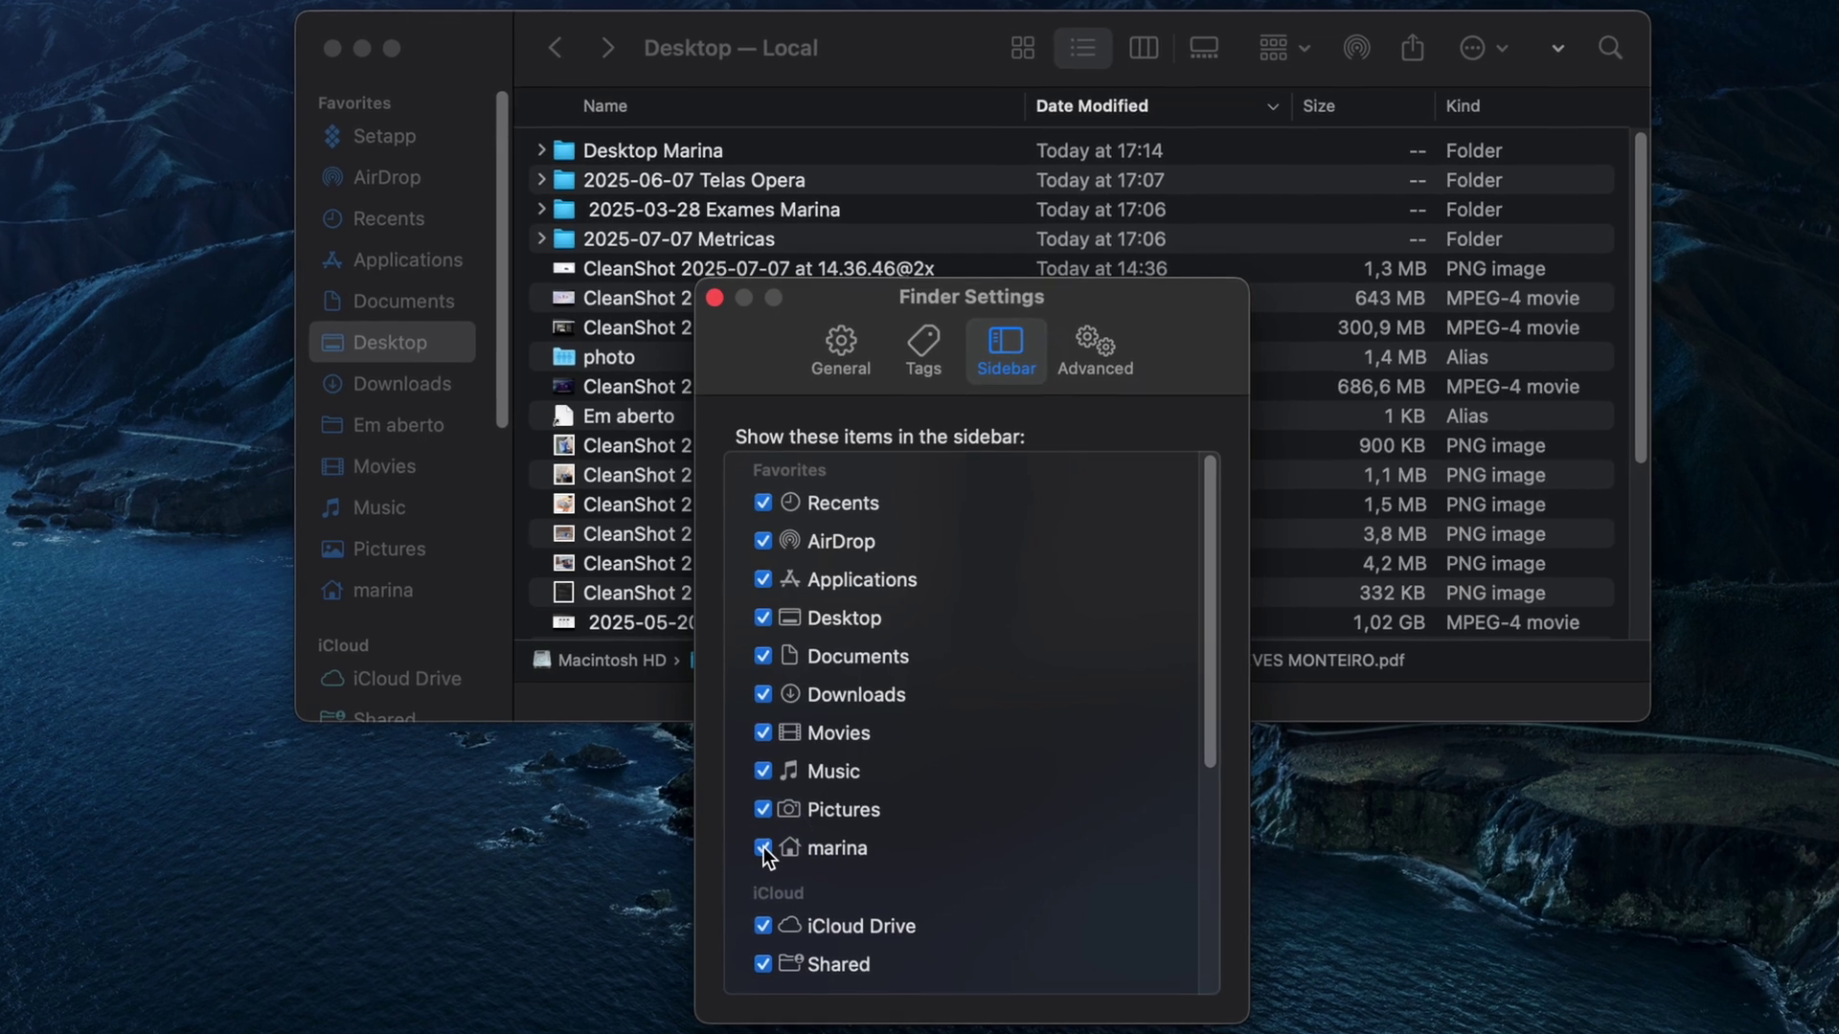
pyautogui.click(840, 349)
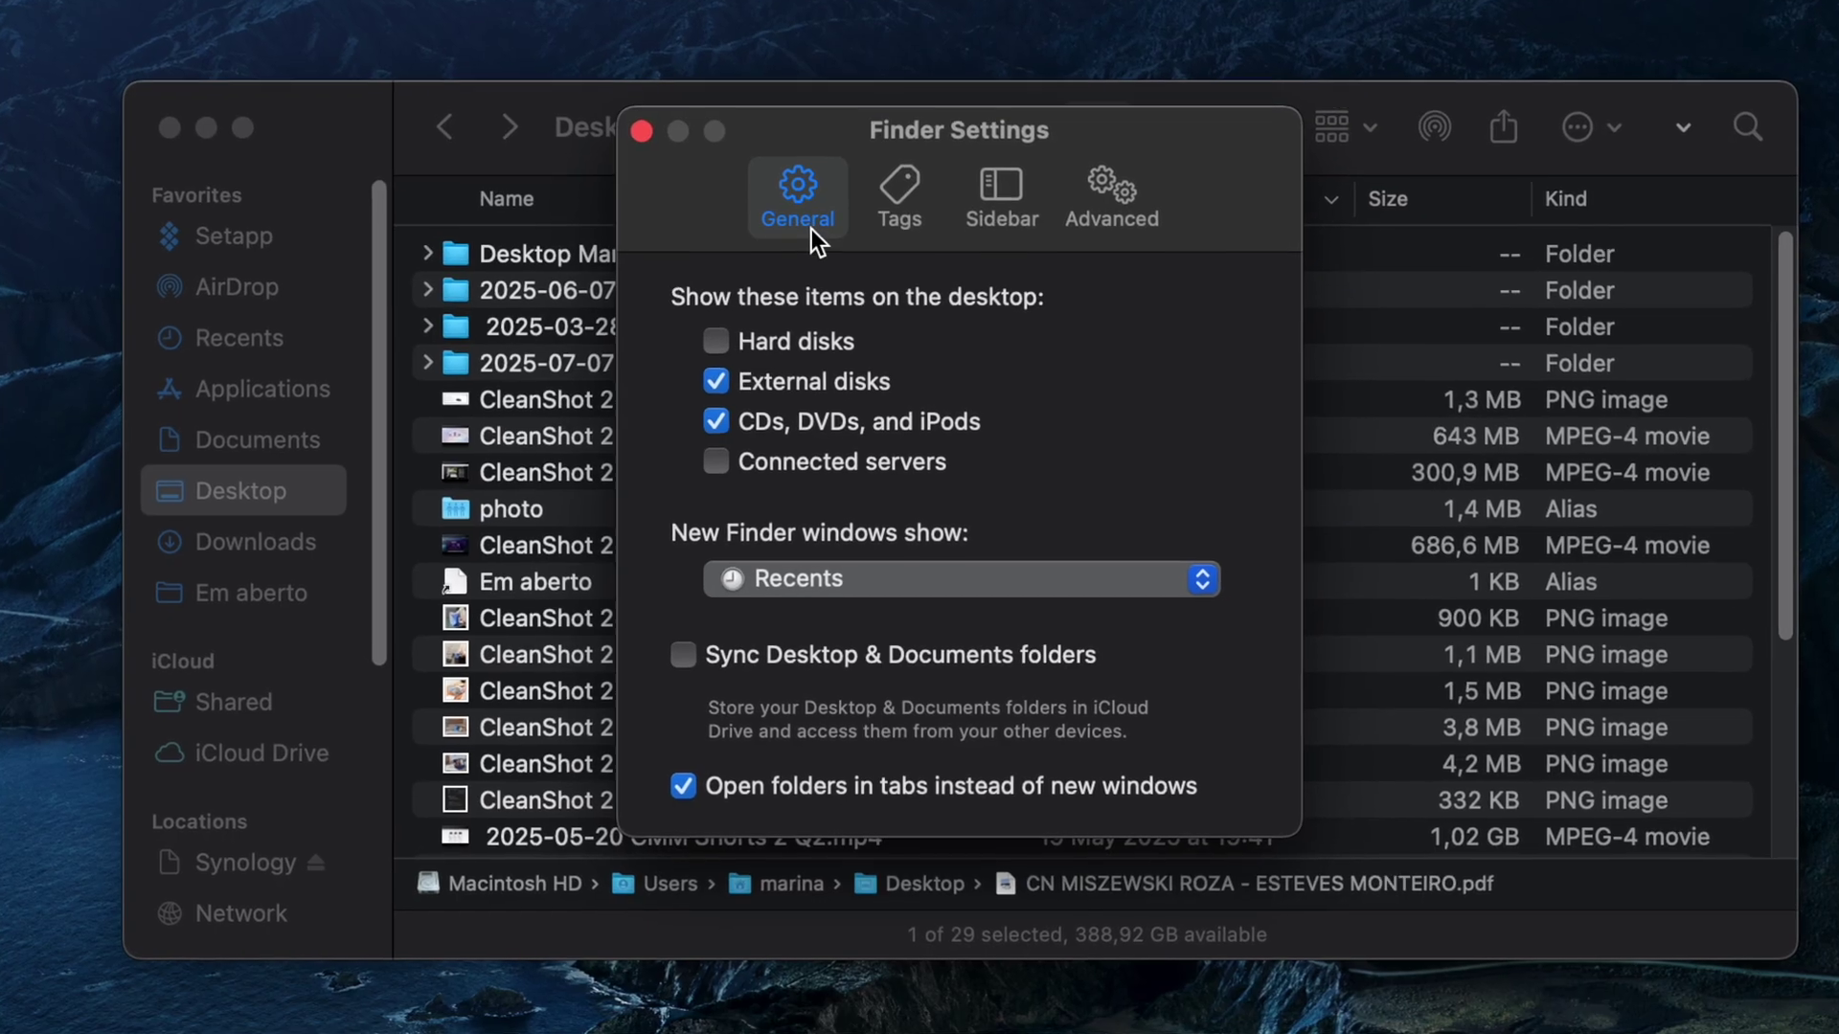
pyautogui.click(703, 797)
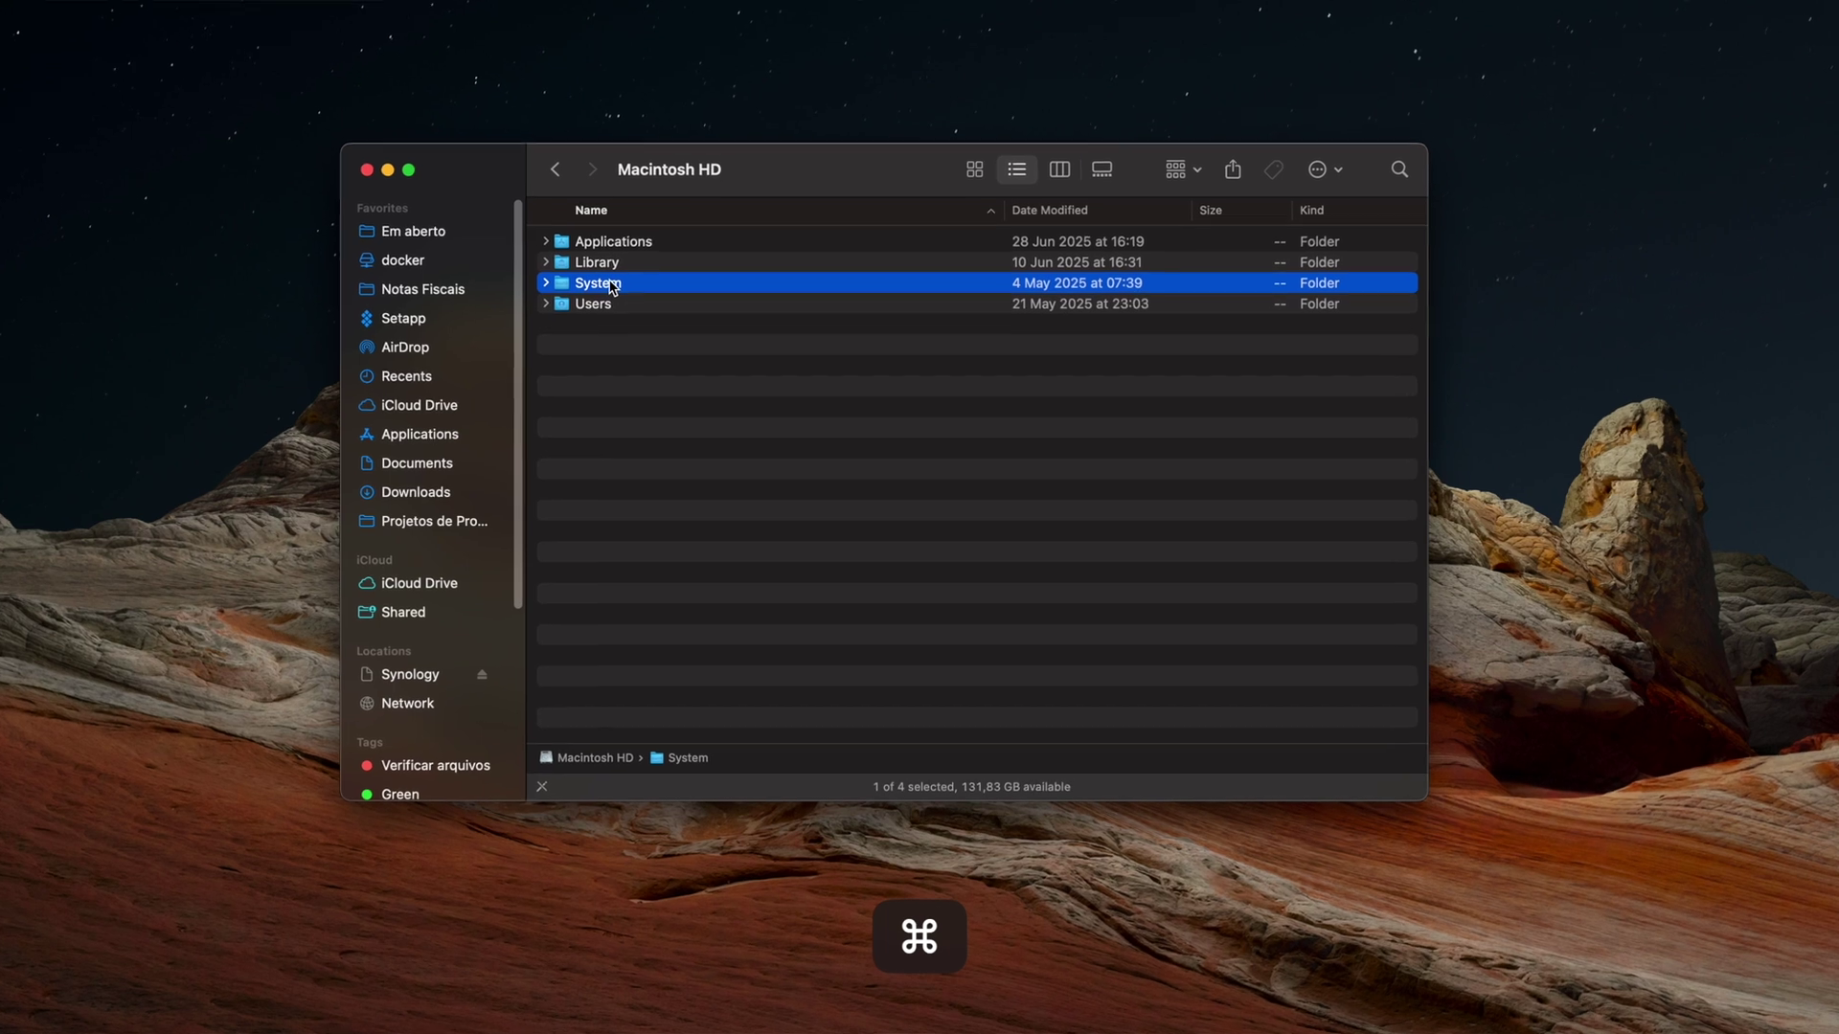
# Open System, then its Applications folder, each in a new Finder tab
pyautogui.keyDown('super'); pyautogui.doubleClick(609, 287); pyautogui.keyUp('super')
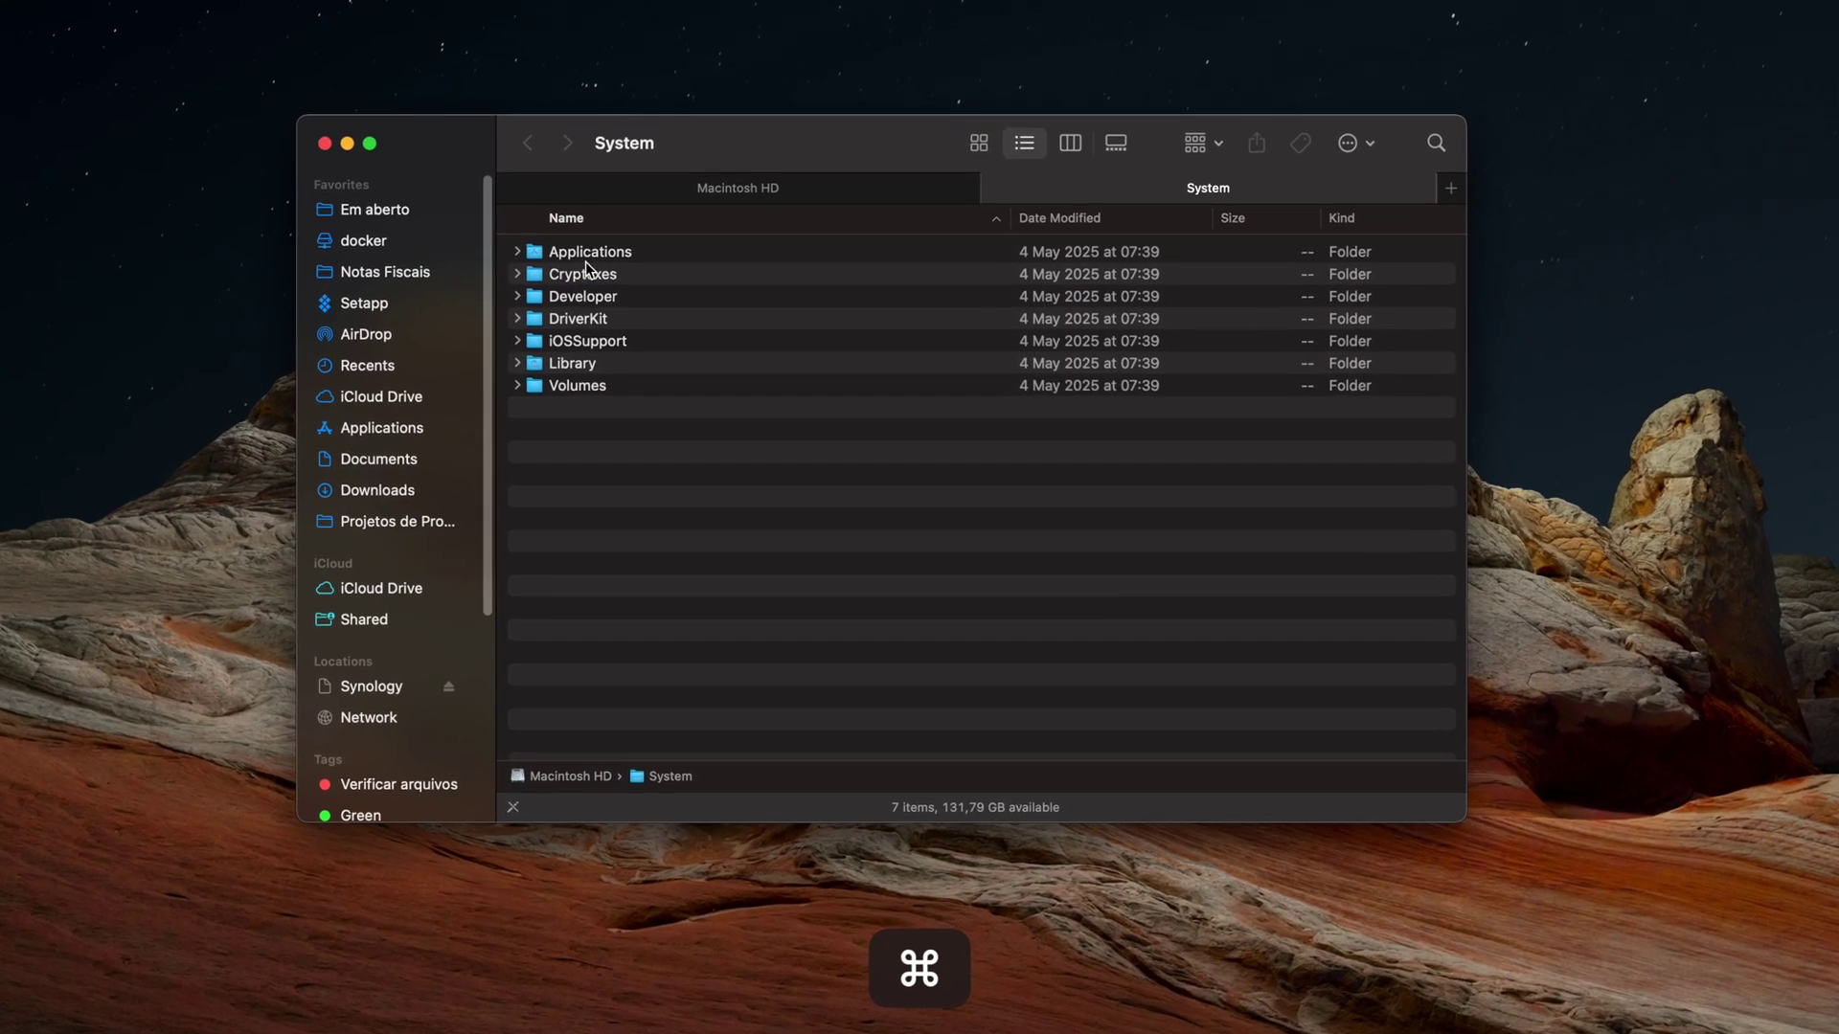
pyautogui.keyDown('super'); pyautogui.doubleClick(588, 257); pyautogui.keyUp('super')
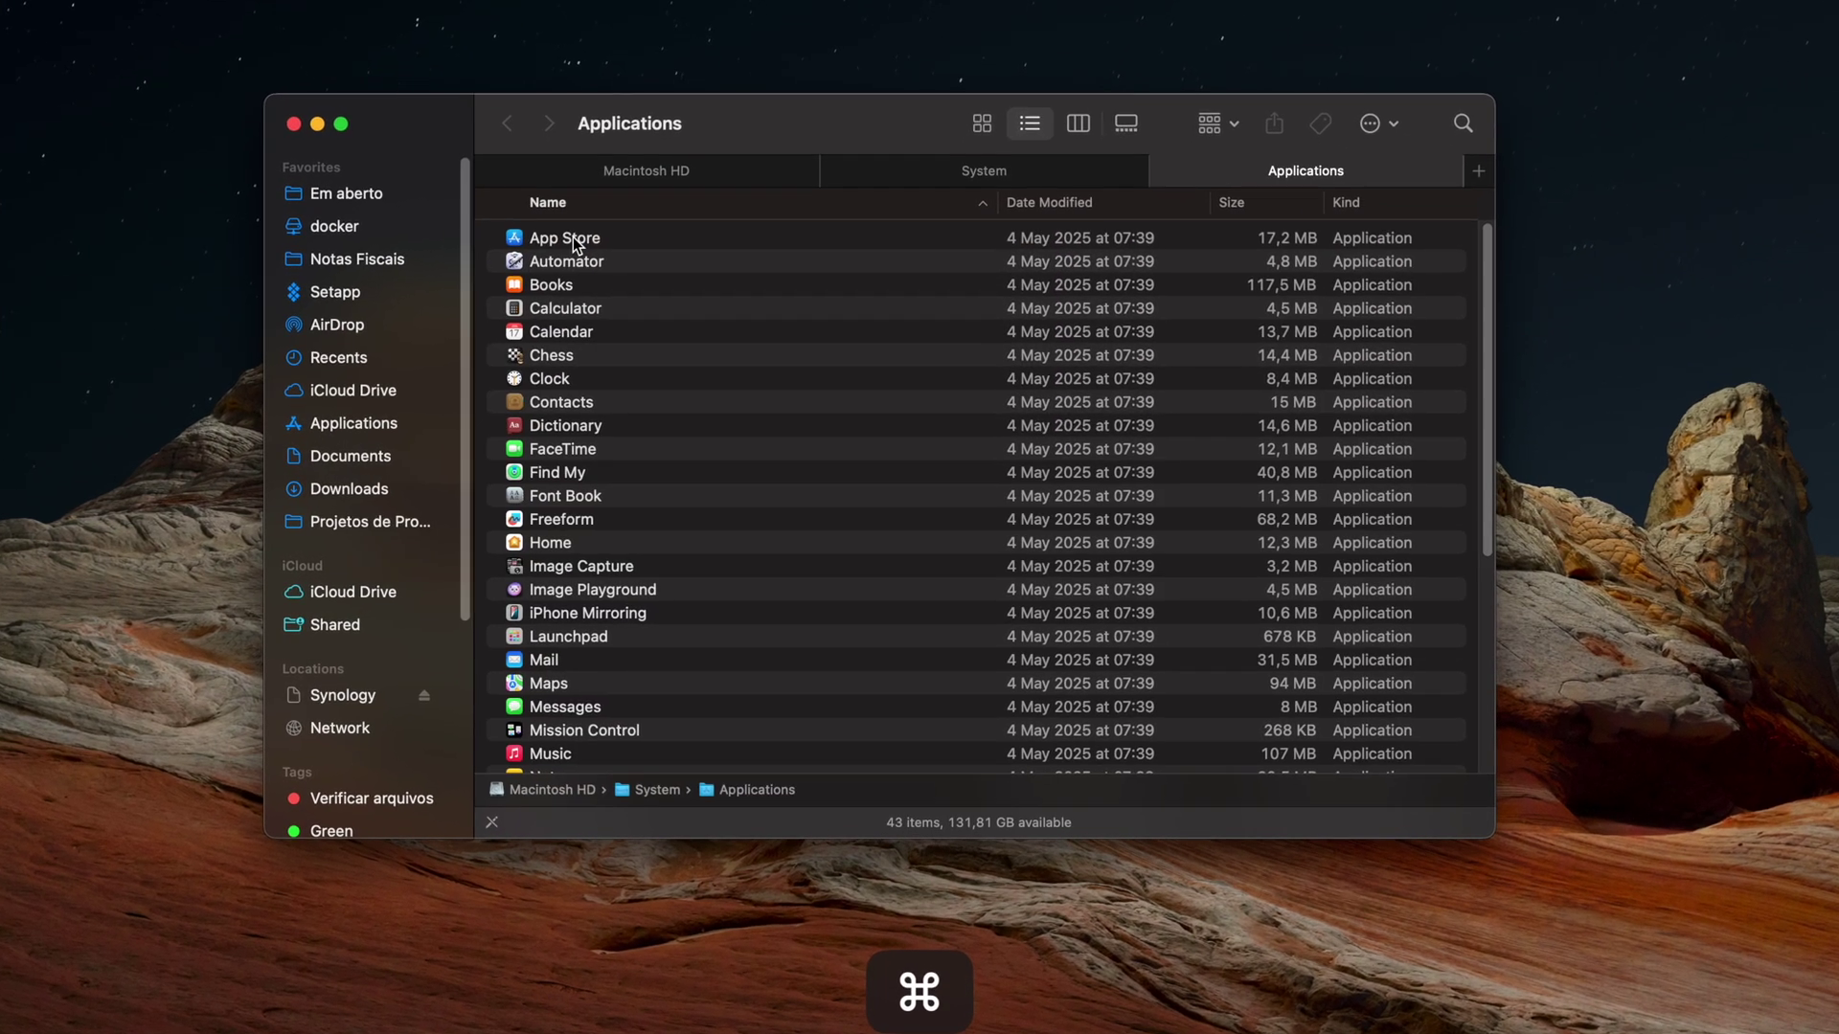